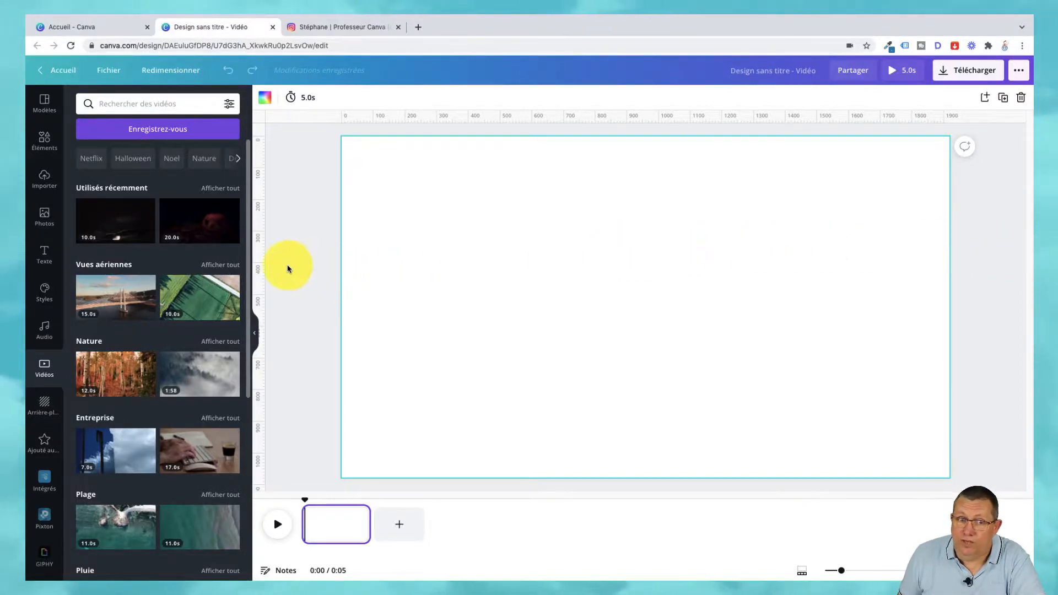
- Close the open untitled video design and create a new blank Vidéo design from the Canva home page
click(76, 31)
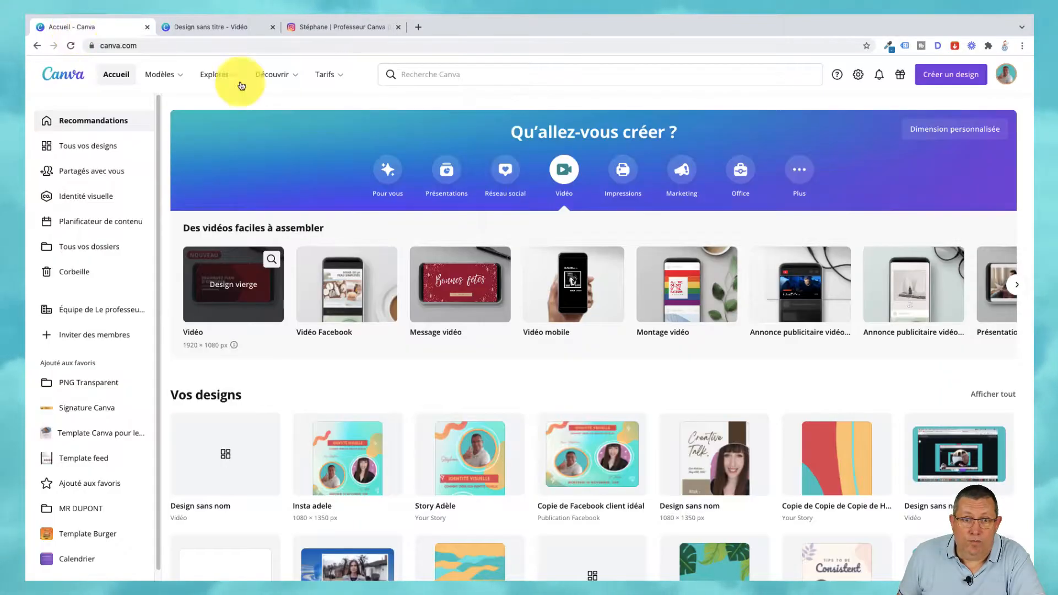
click(273, 28)
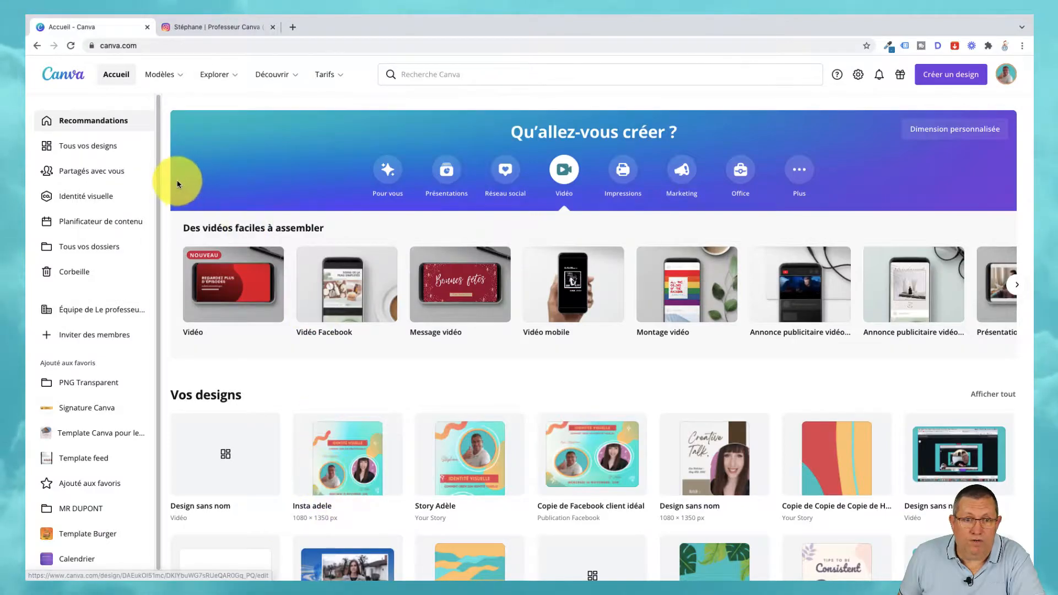
click(228, 285)
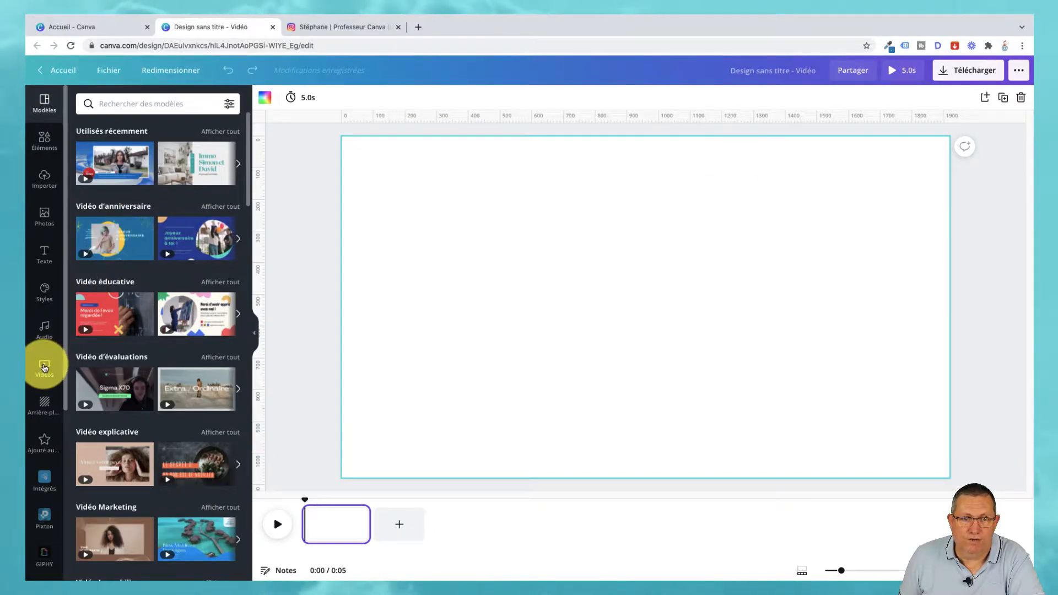
- Open the self-recording studio from the video library and check the available cameras and microphones
click(44, 368)
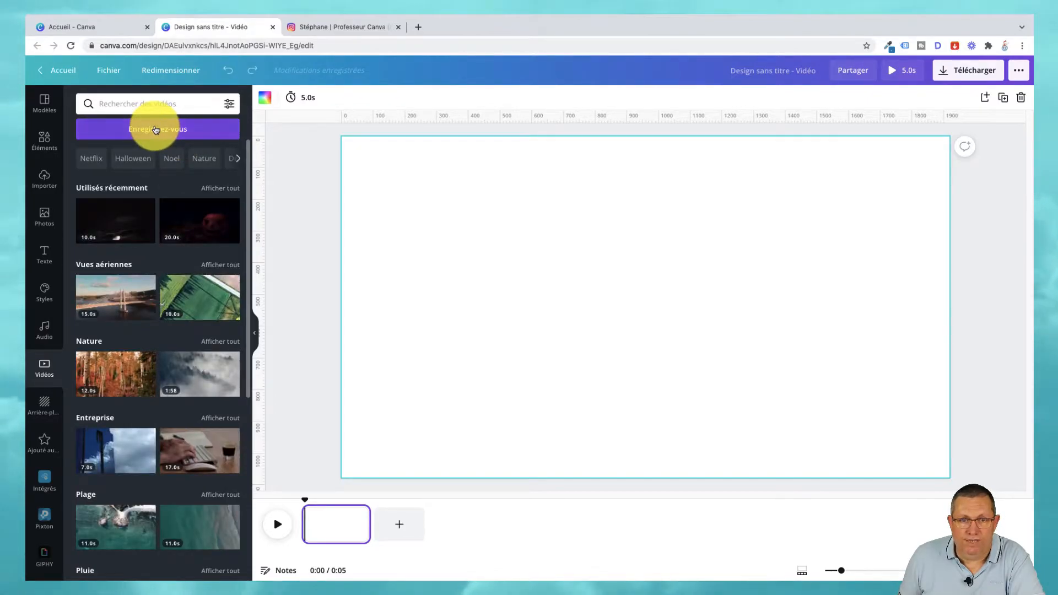
click(156, 129)
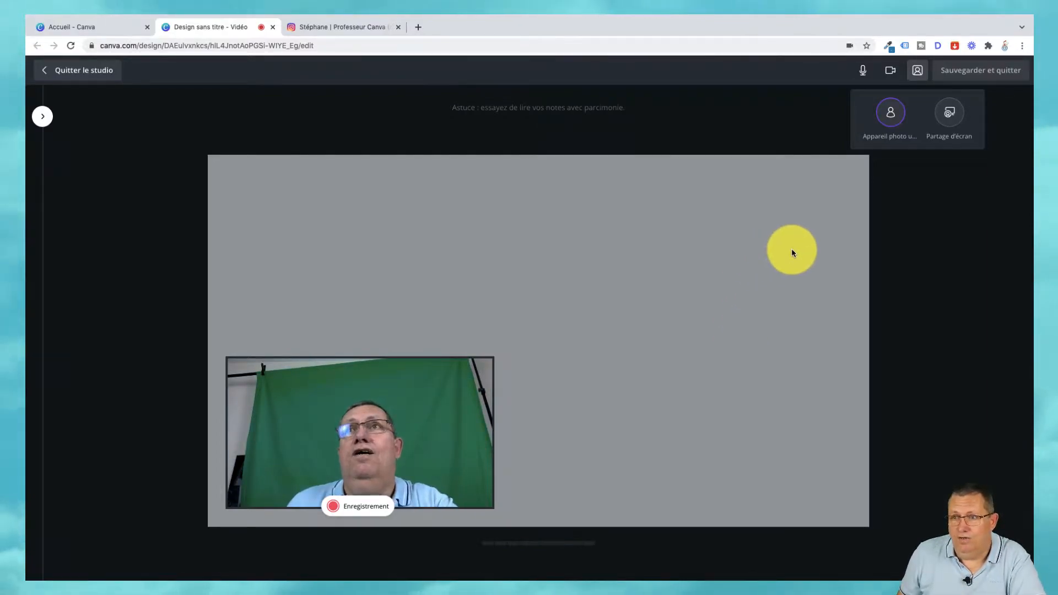
click(889, 75)
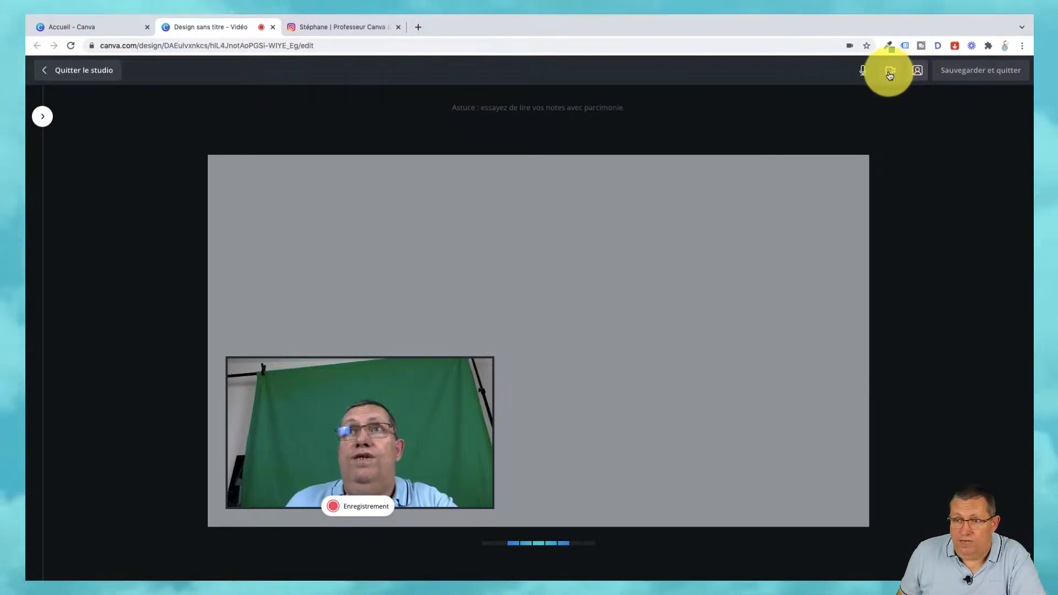
click(889, 75)
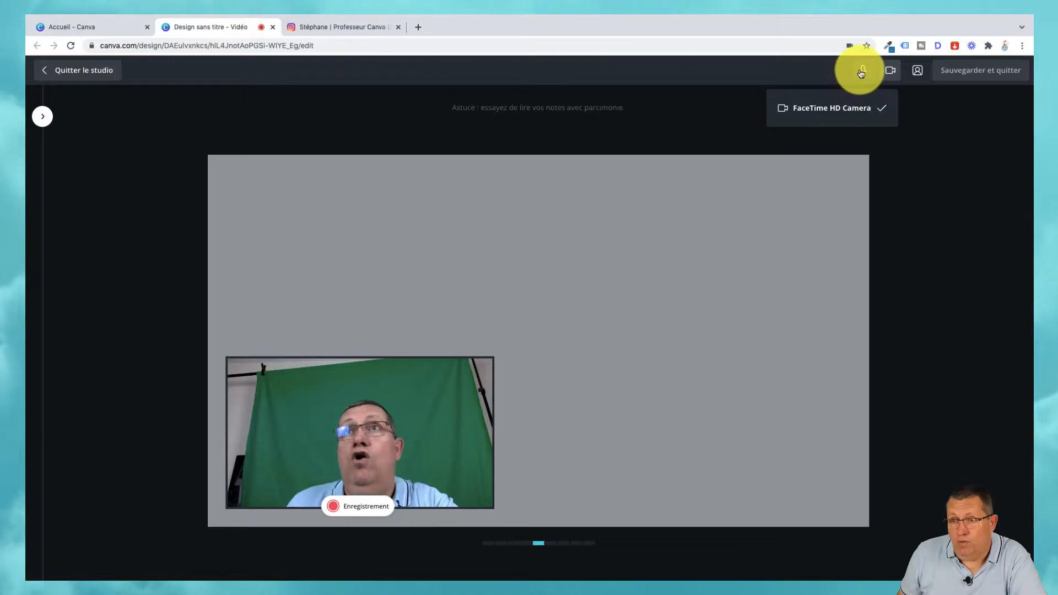
click(861, 74)
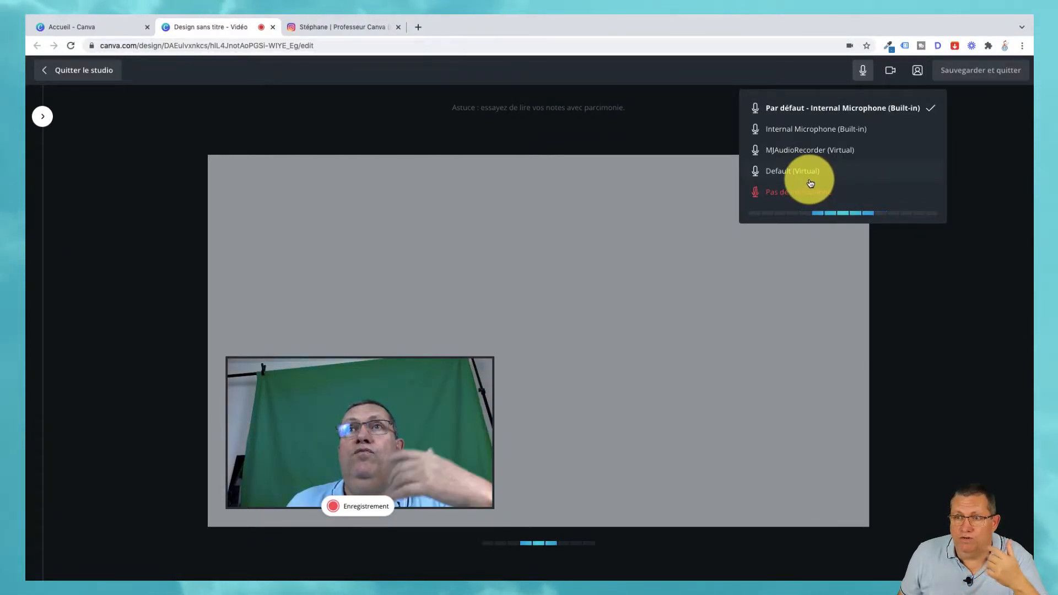
- Set the recording to screen sharing and share the browser window showing the untitled video design
click(917, 70)
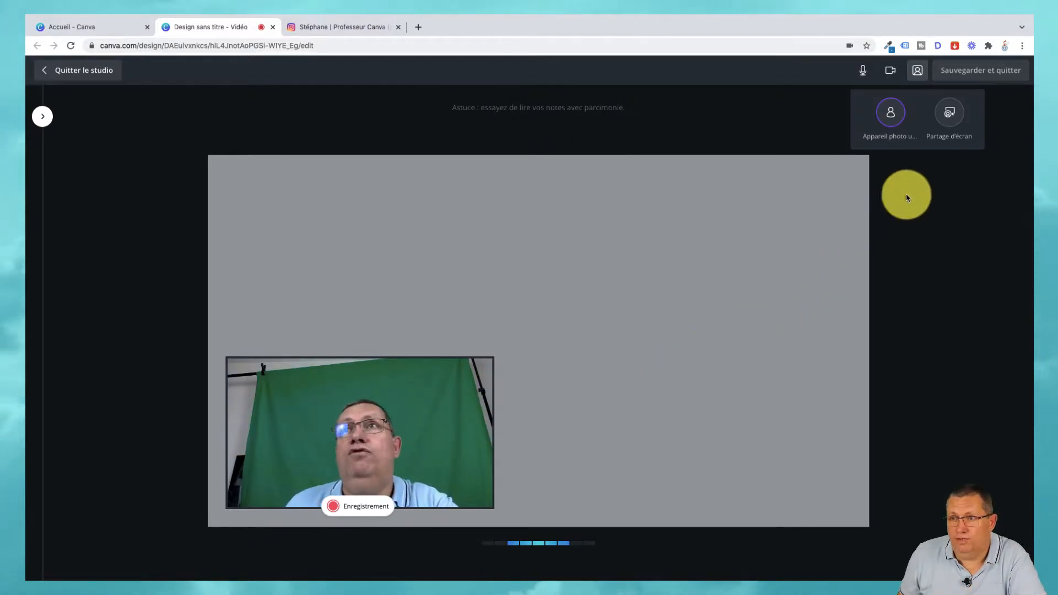
click(950, 118)
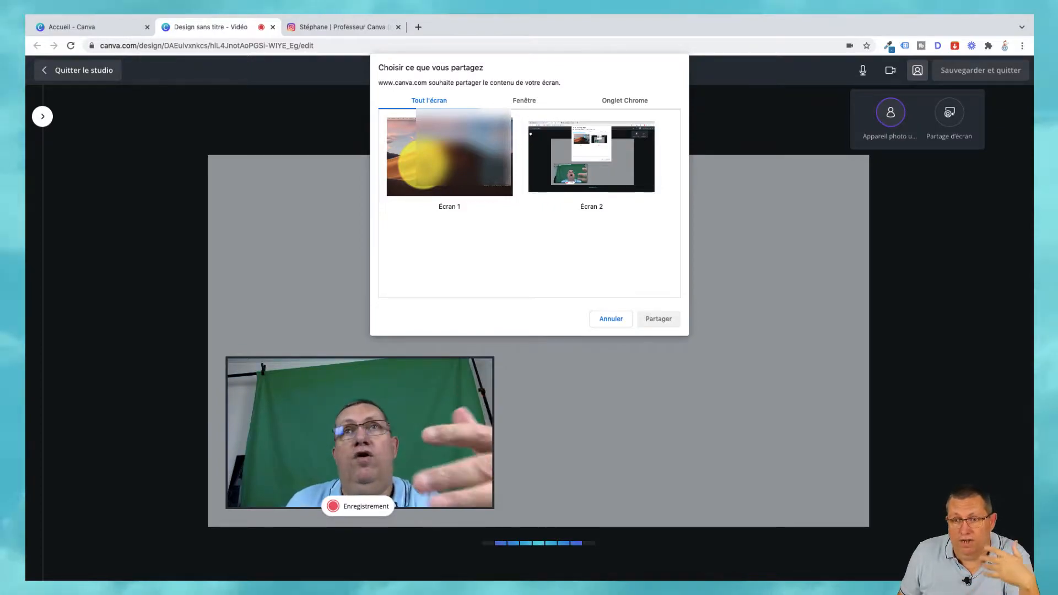
click(579, 166)
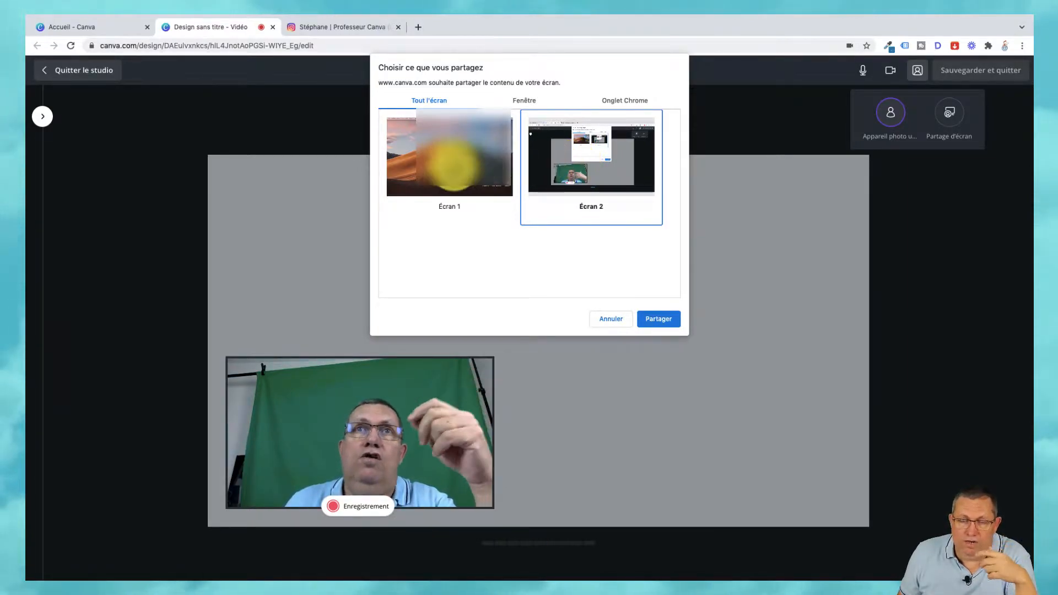
click(451, 166)
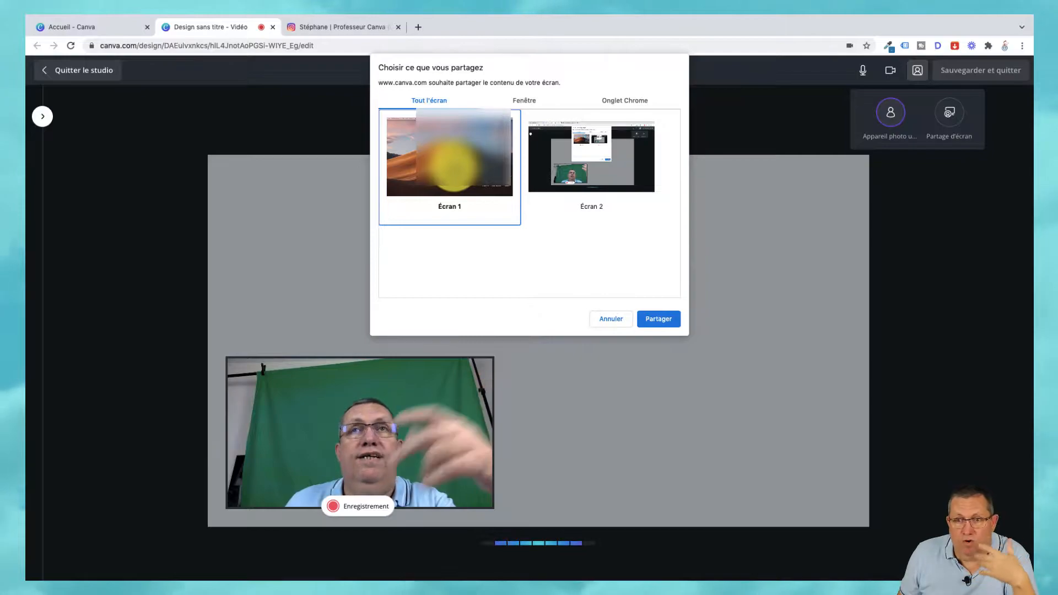
click(561, 170)
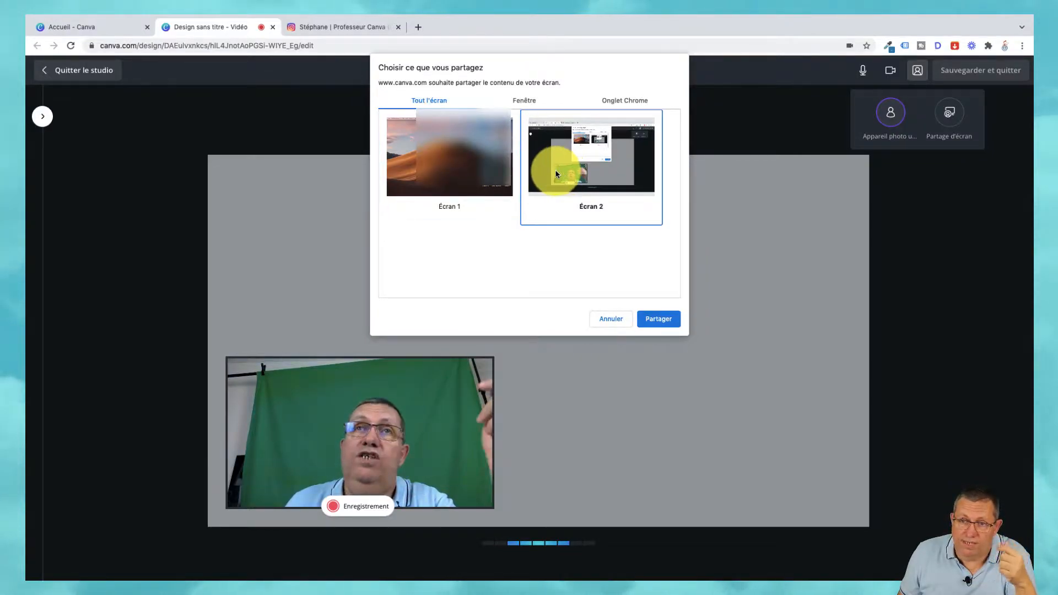
click(521, 101)
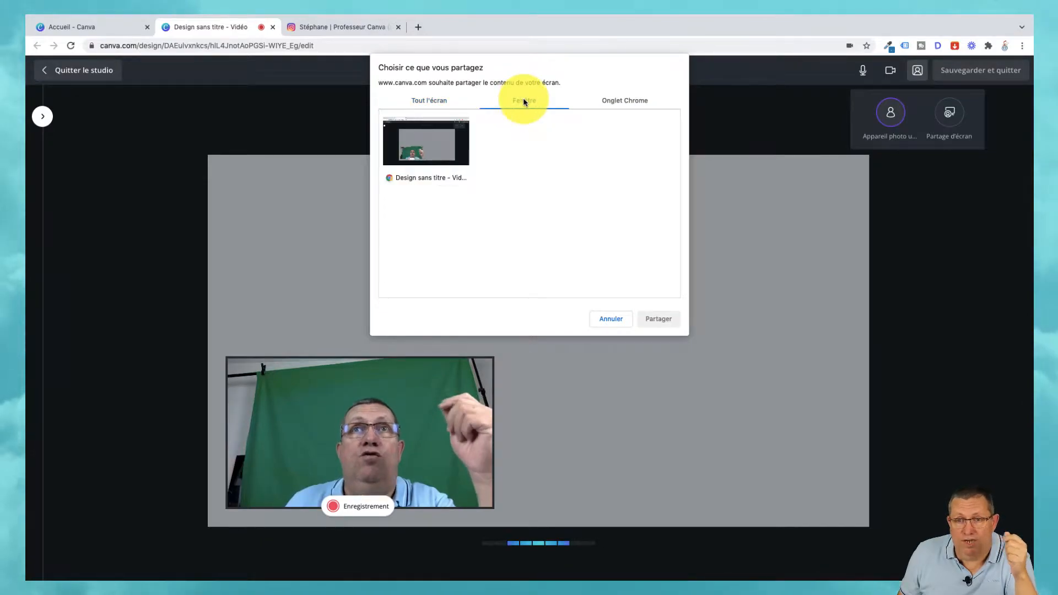
click(428, 151)
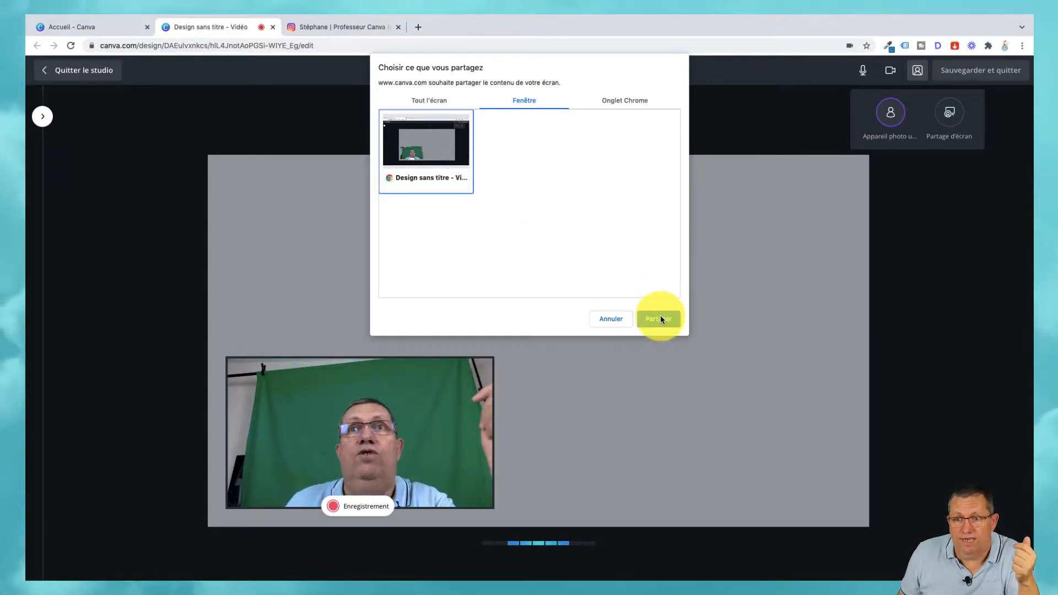
click(436, 97)
click(433, 146)
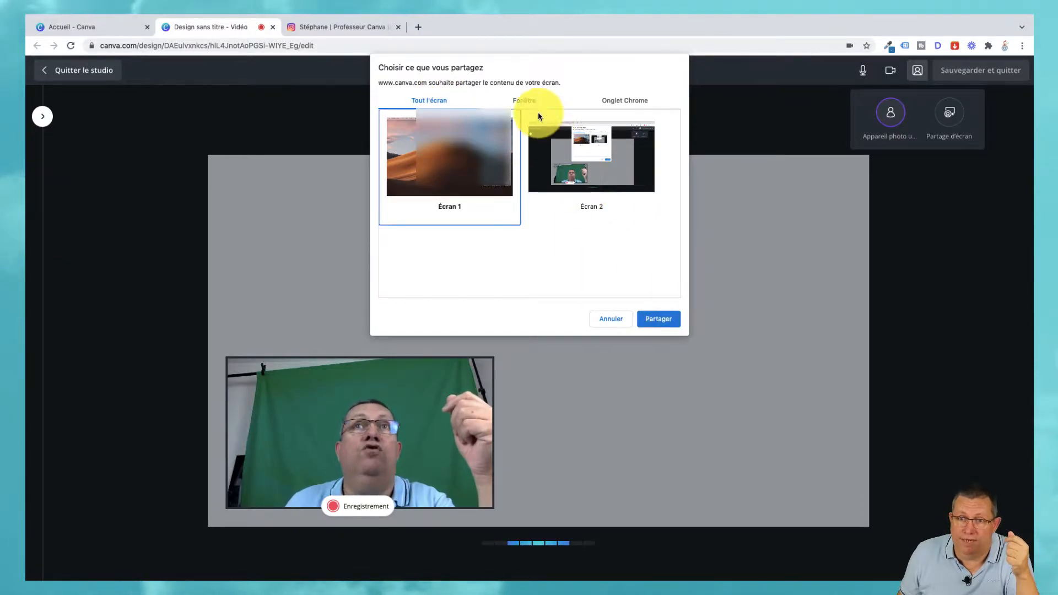
click(526, 101)
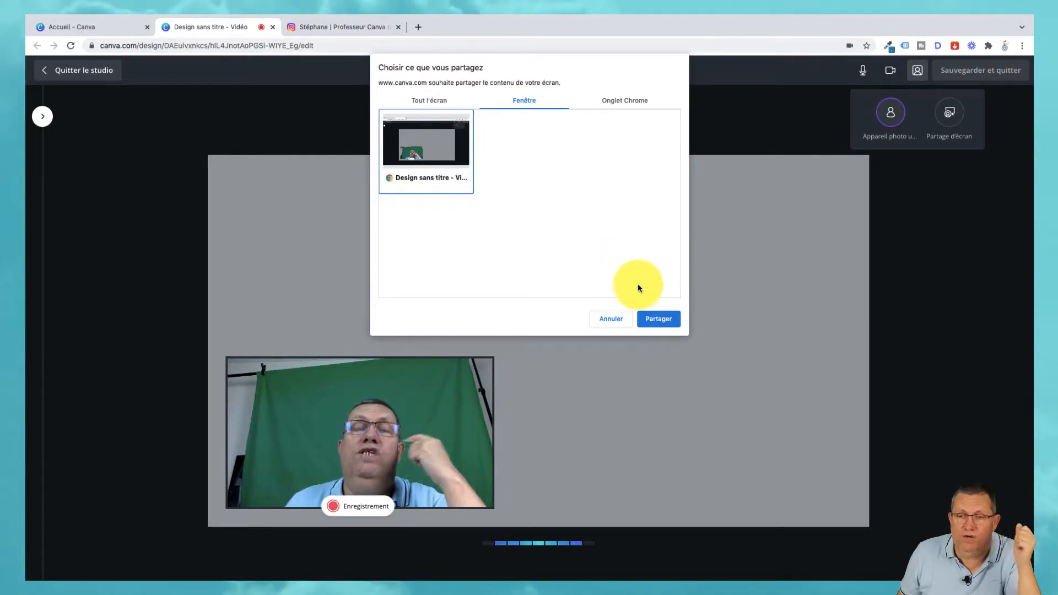
click(657, 319)
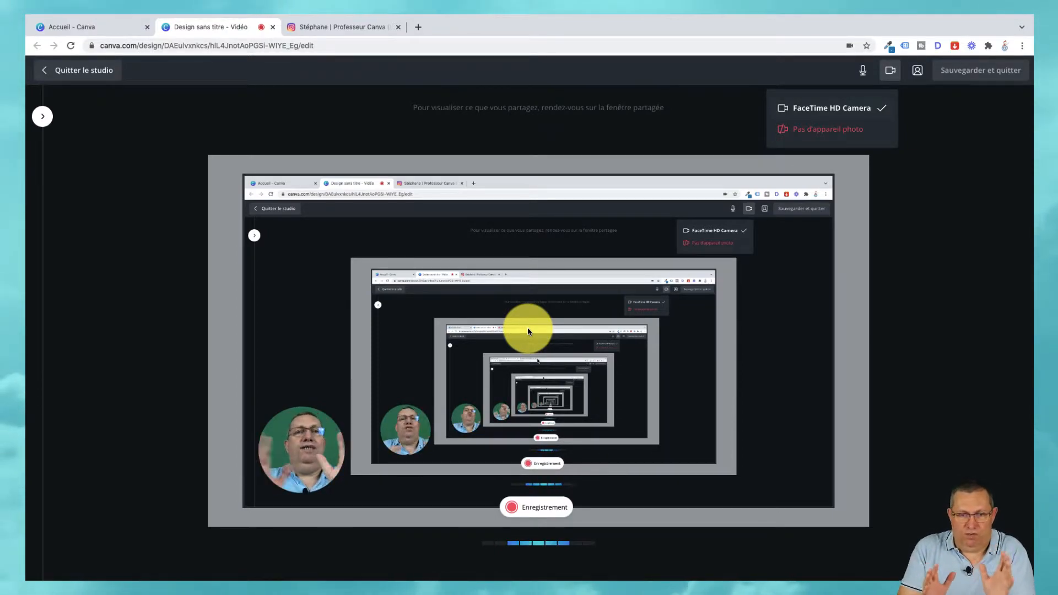
- Switch the camera off and back on with FaceTime HD Camera, and start recording
click(819, 131)
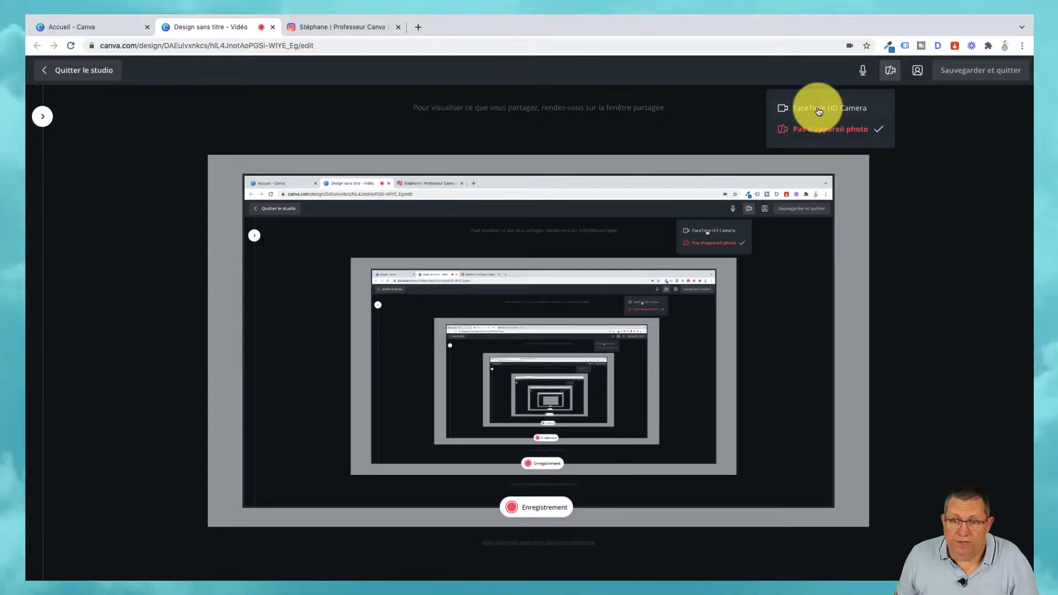
click(815, 110)
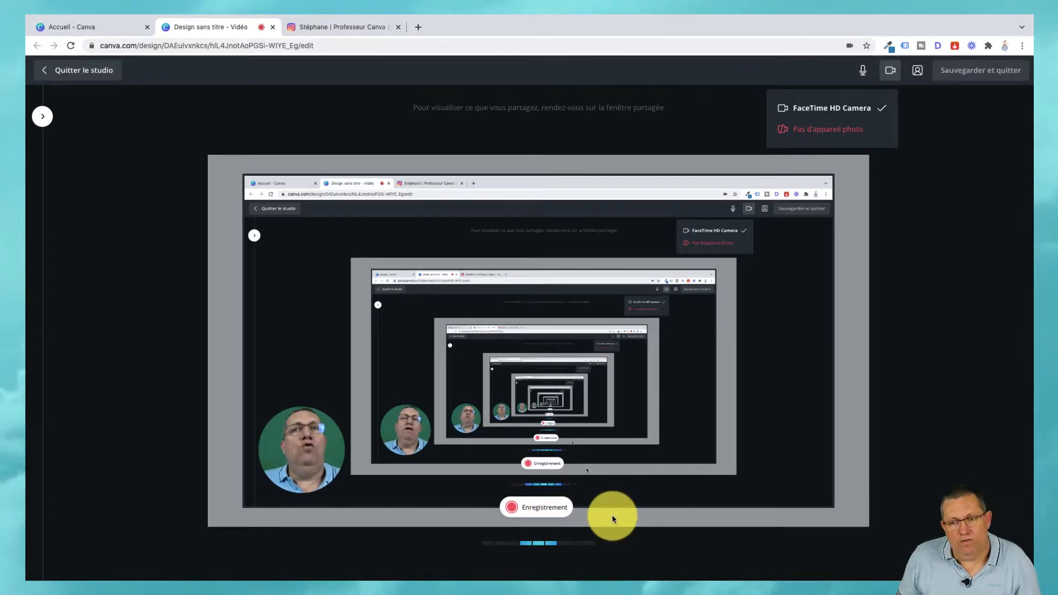
click(533, 512)
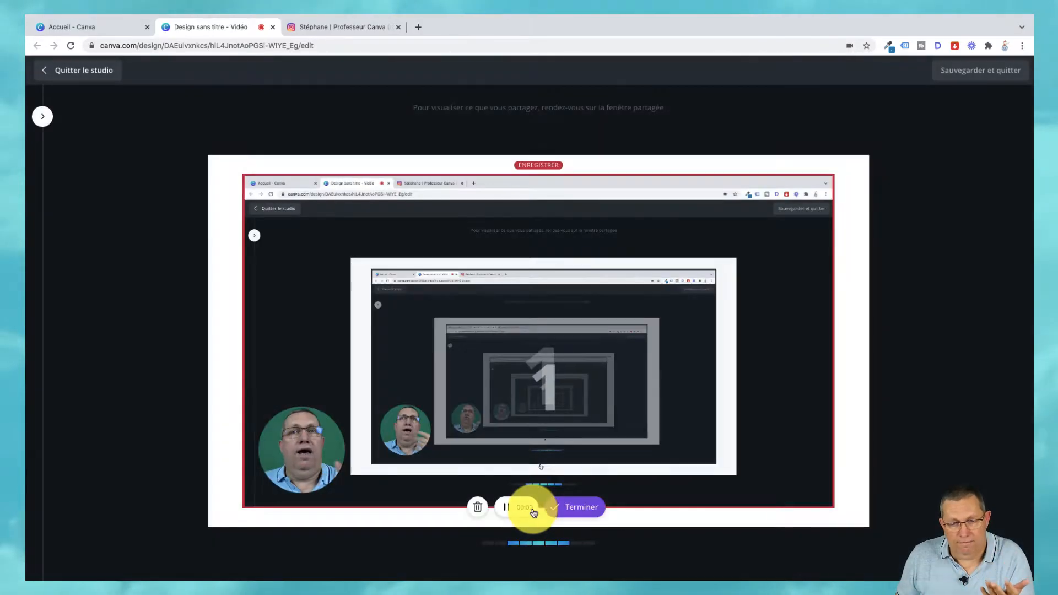
- Record a tour of the Instagram profile, opening the "Qui se cache derrière le Professeur Canva?" post and browsing the feed, and finish the recording
click(354, 30)
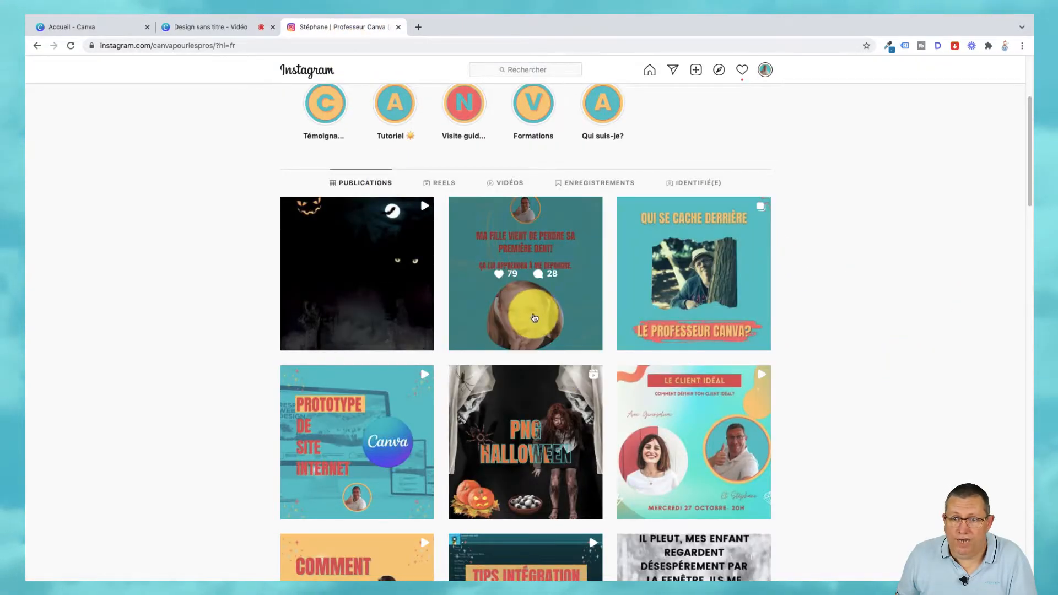
click(648, 291)
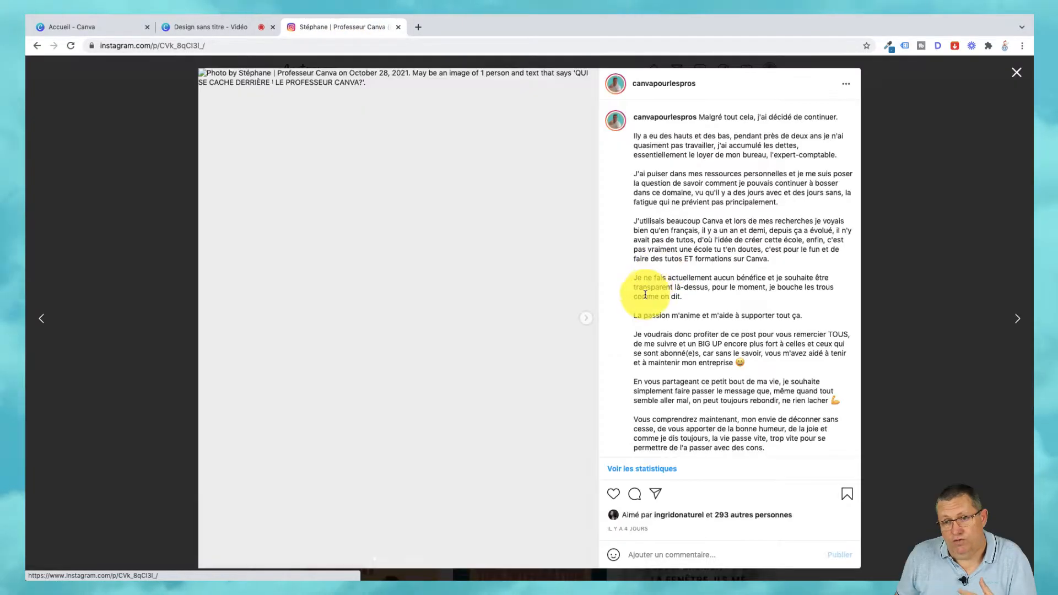
click(1015, 73)
scroll(390, 331, down, 10)
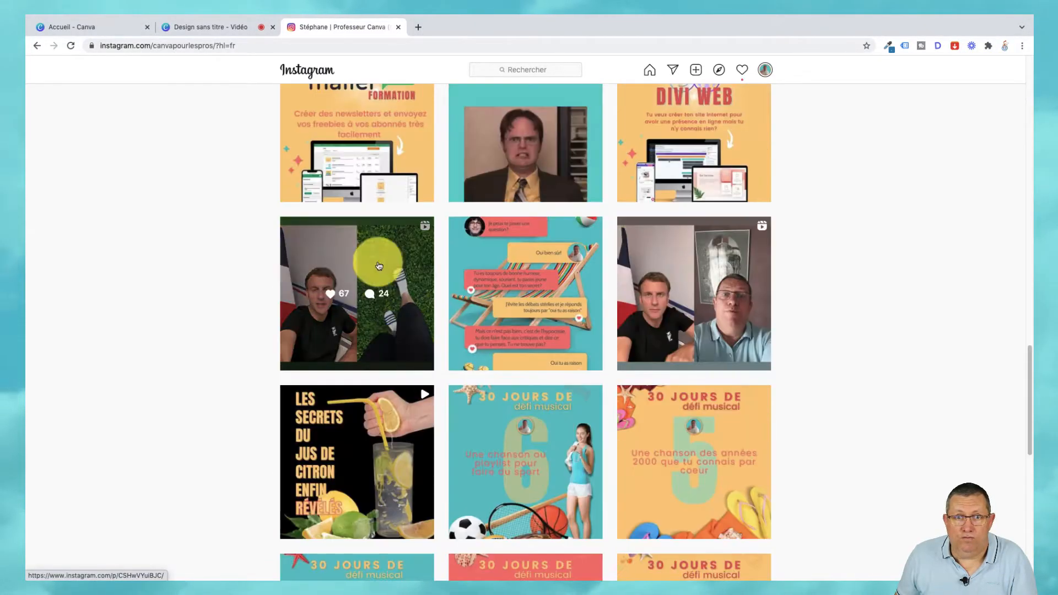
click(225, 30)
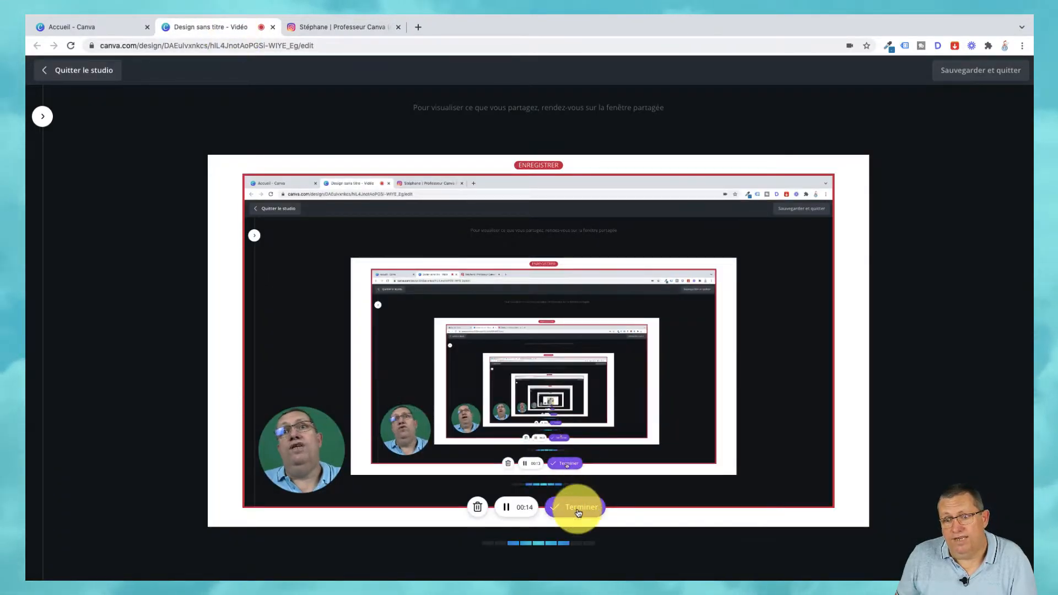
click(578, 506)
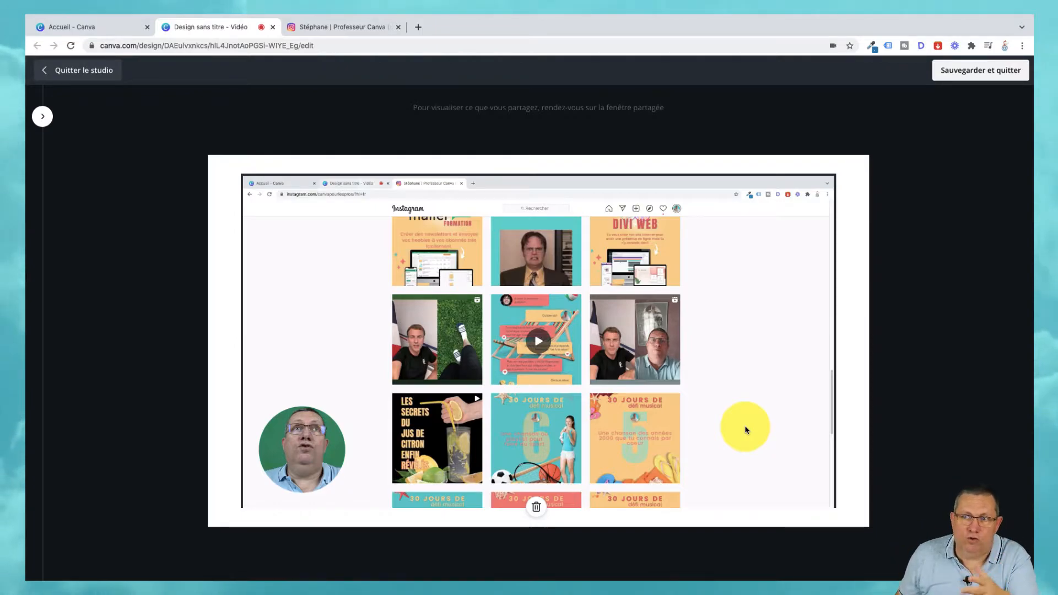
- Save the recording into the design, leave the studio, and lower the computer's sound volume to zero
click(974, 70)
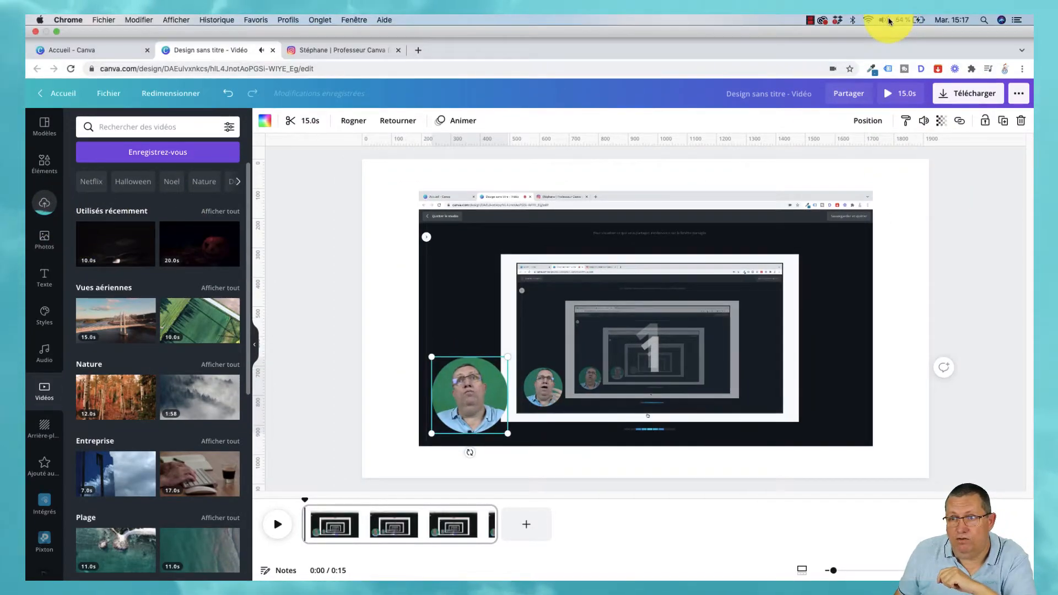
click(884, 19)
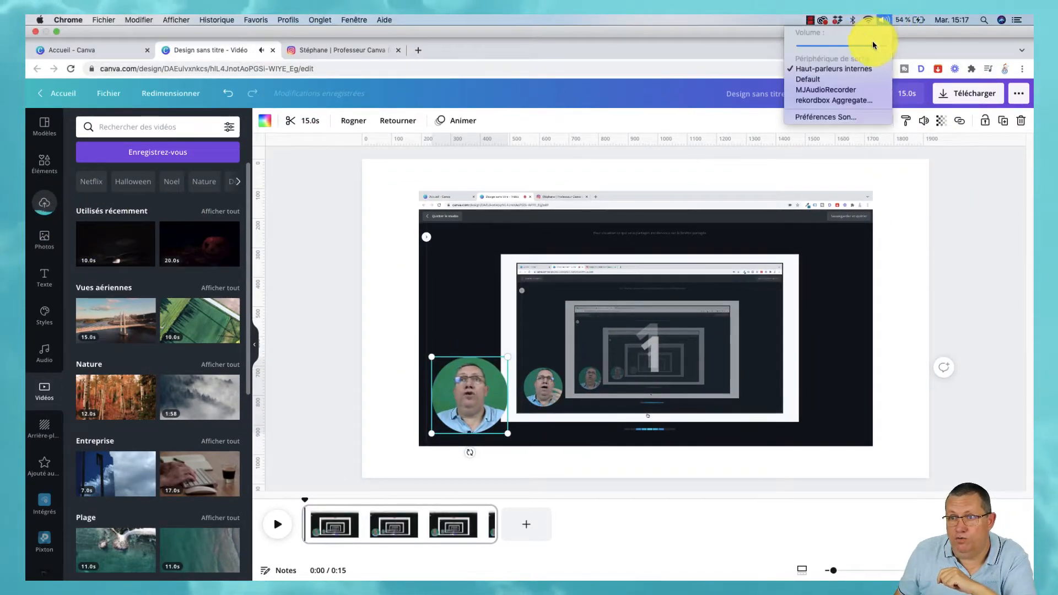
drag(874, 47, 792, 47)
click(697, 40)
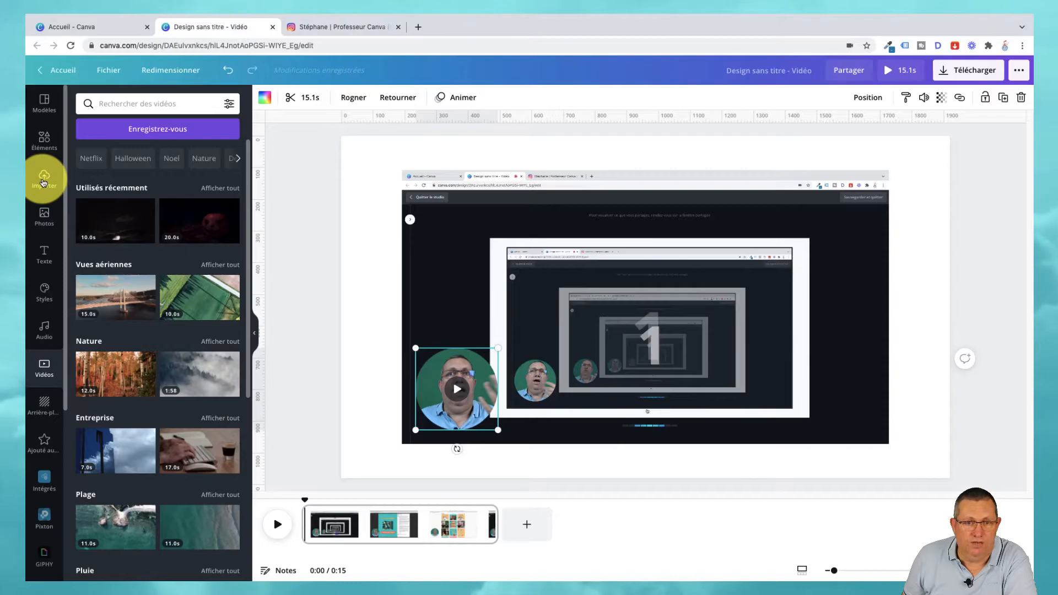
- Look at the uploaded videos and the download options for the design
click(43, 180)
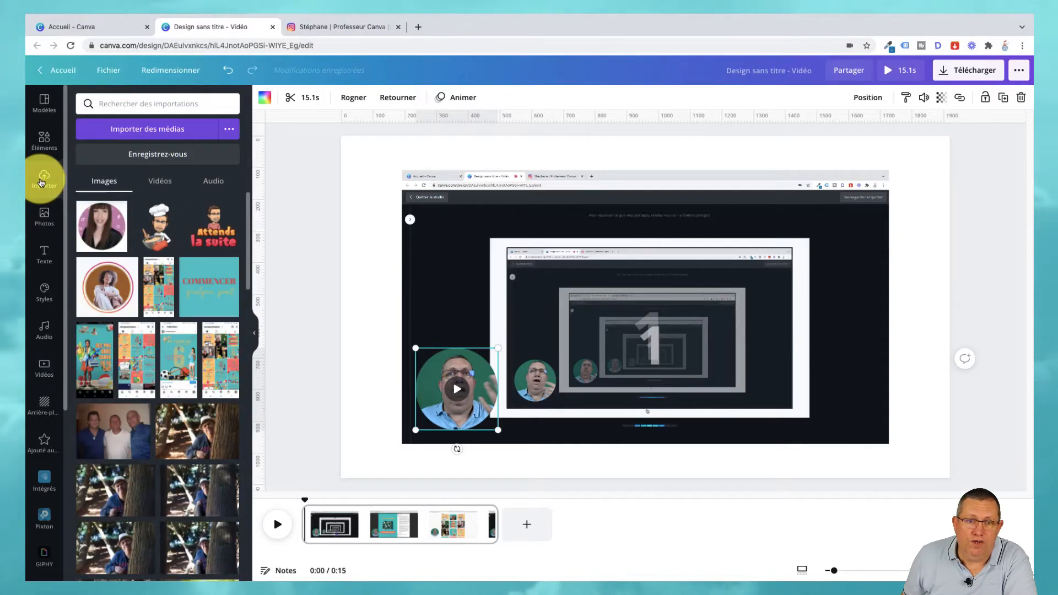
click(159, 182)
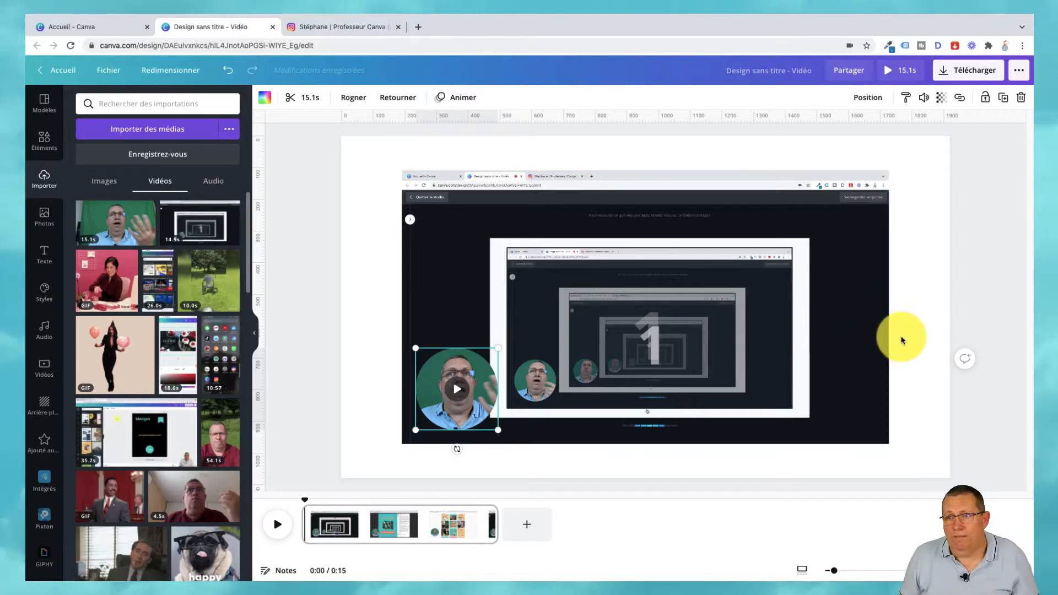
click(970, 75)
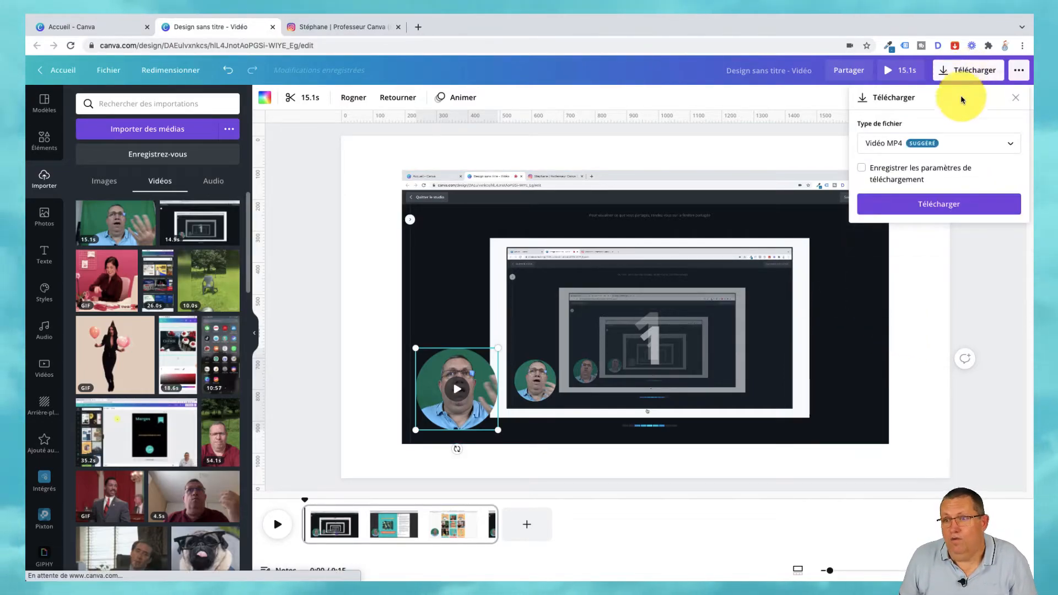
click(923, 283)
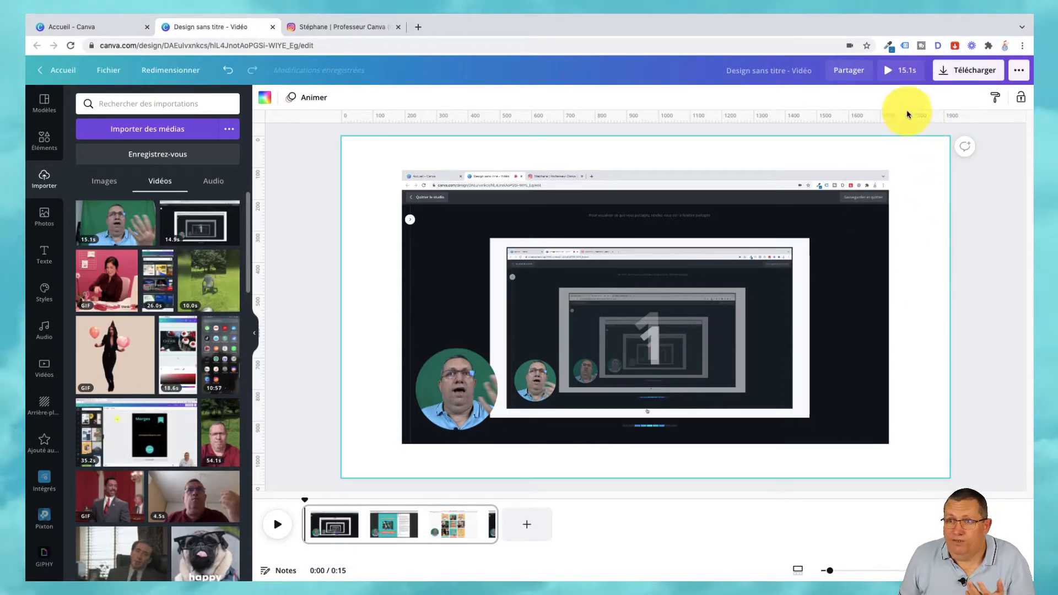
- Play the design preview, raise the computer's sound volume while it runs, and close the preview
click(888, 71)
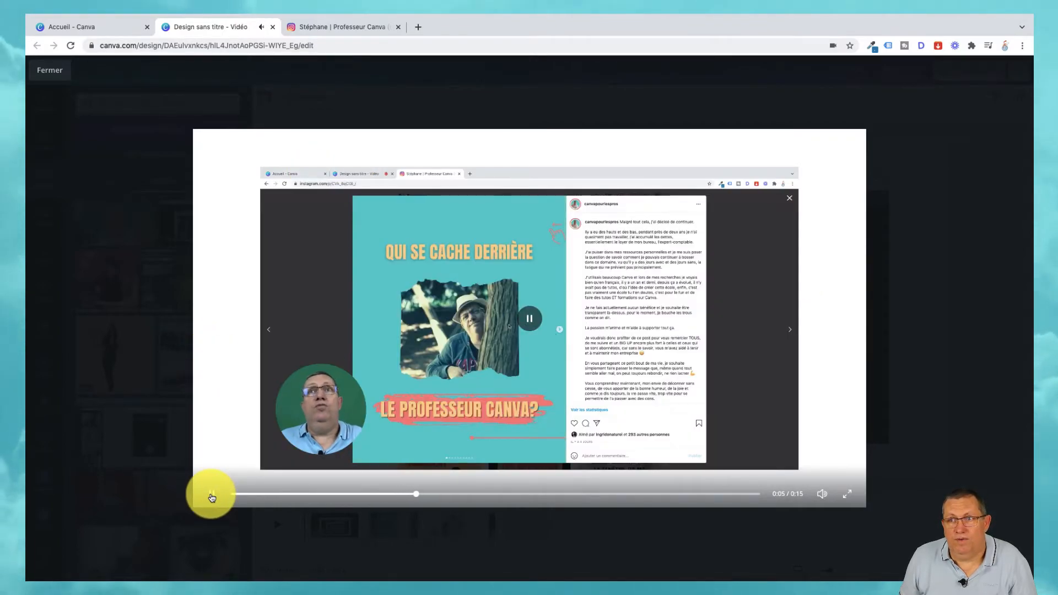
click(881, 20)
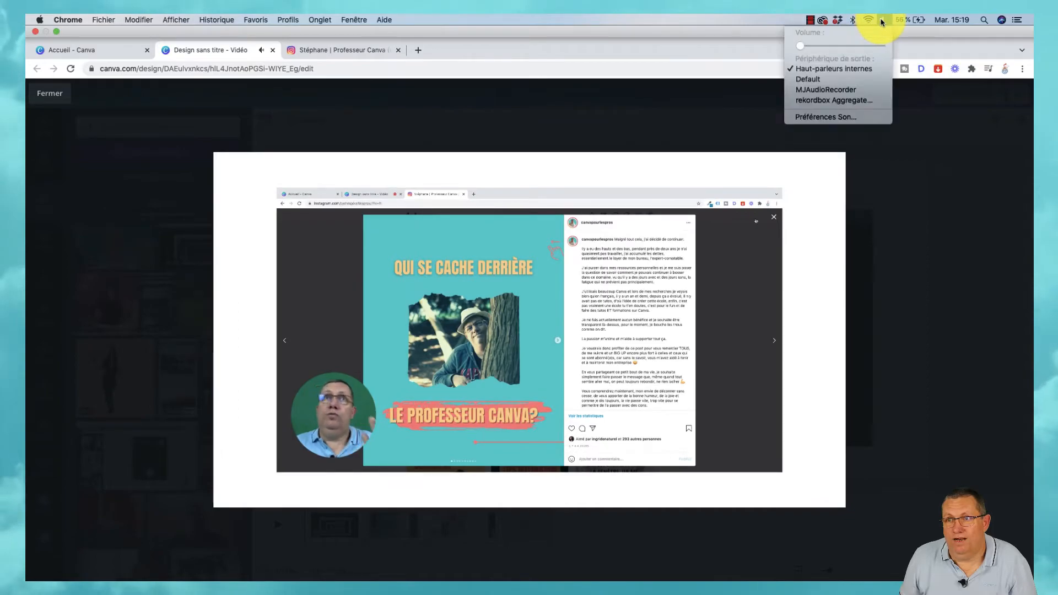
drag(801, 46, 866, 50)
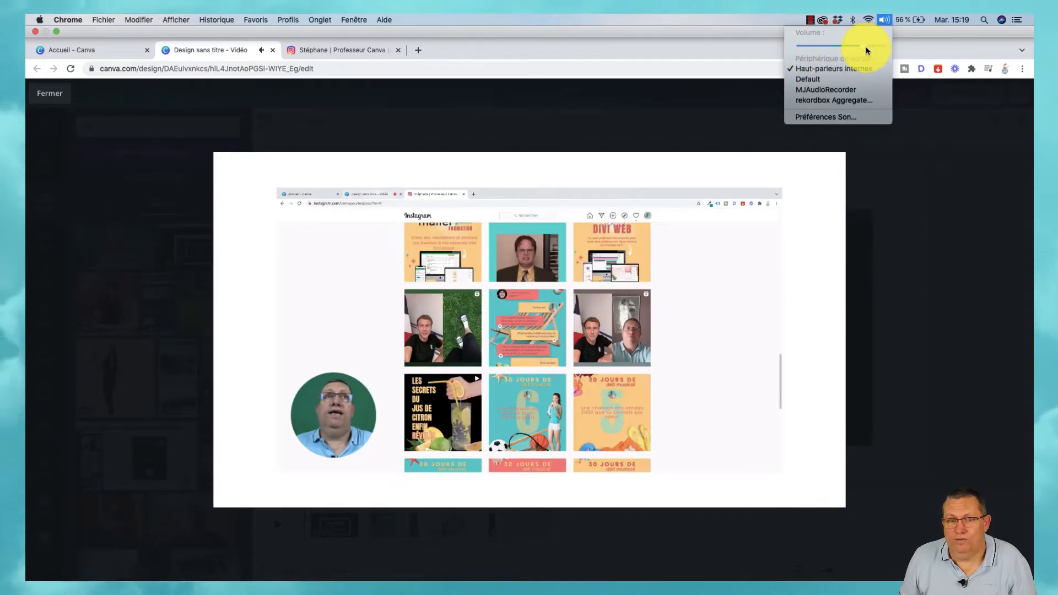
click(760, 114)
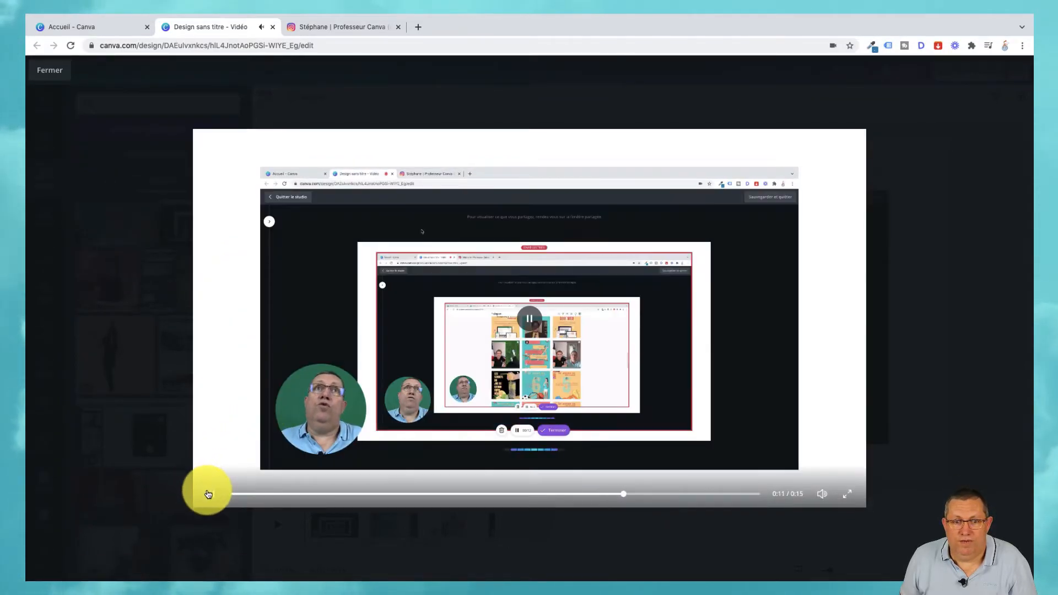
click(210, 494)
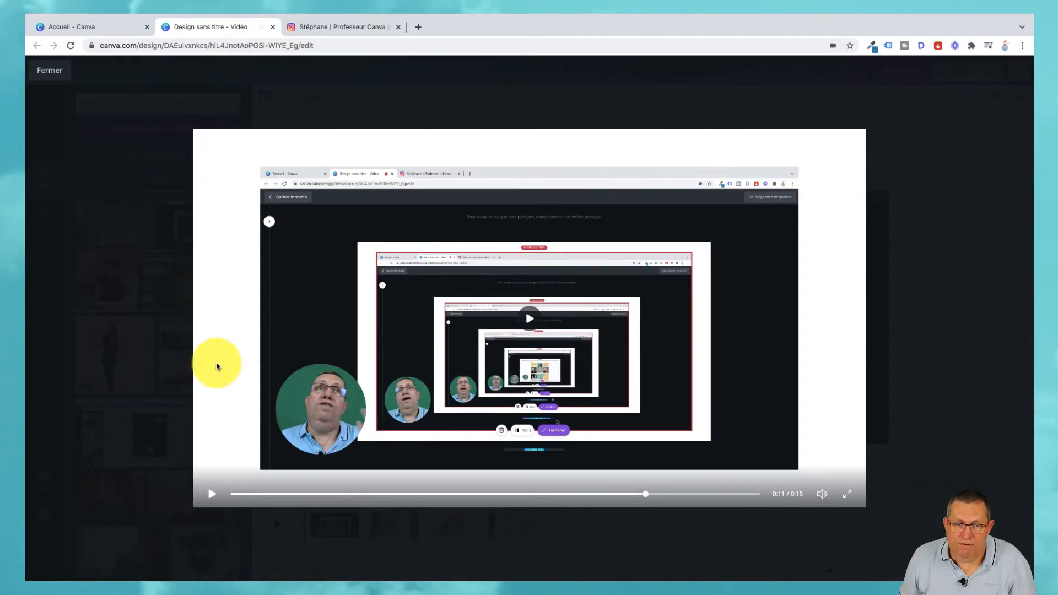
click(898, 161)
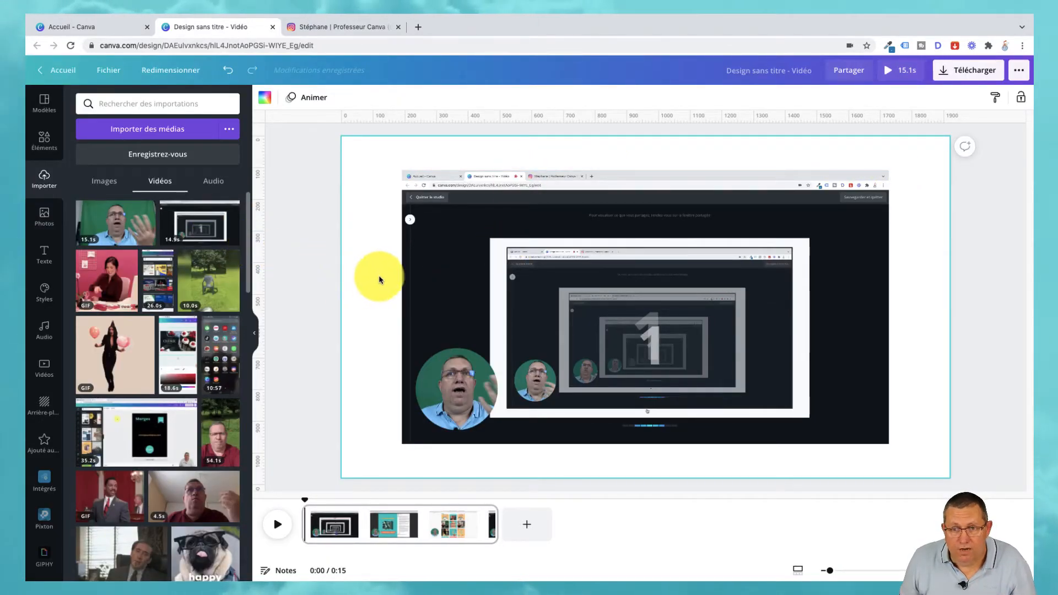
- Set the page background behind the screen recording to the coral red of the "Palette sans titre" palette
click(425, 273)
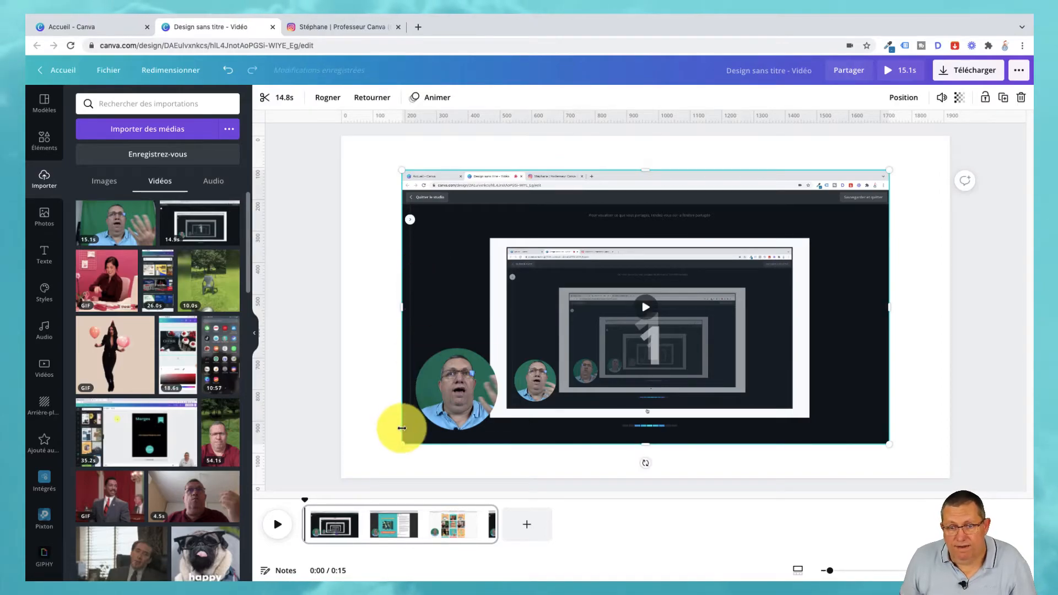
click(353, 234)
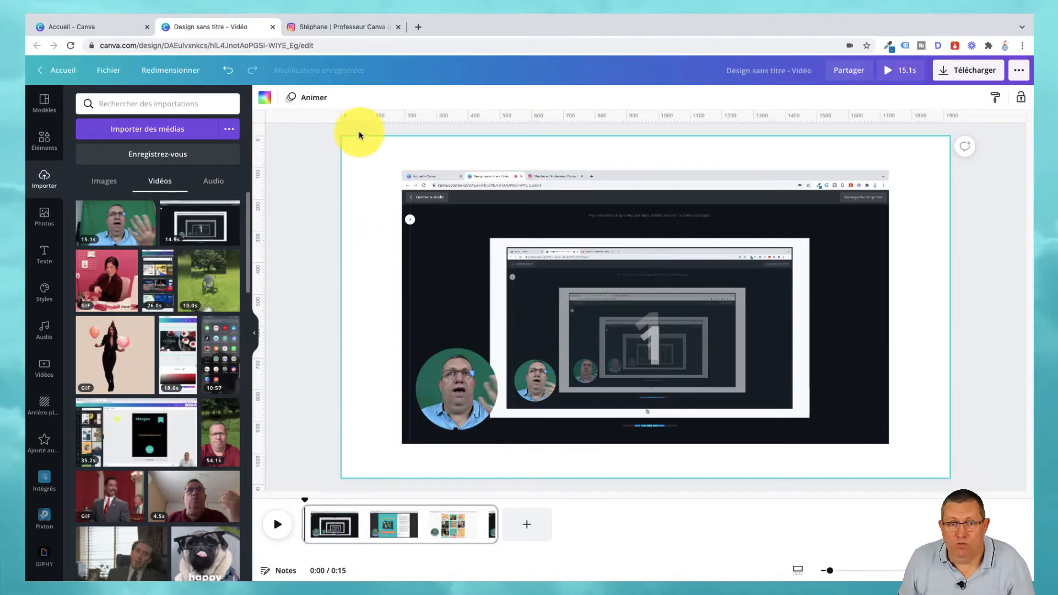
click(265, 98)
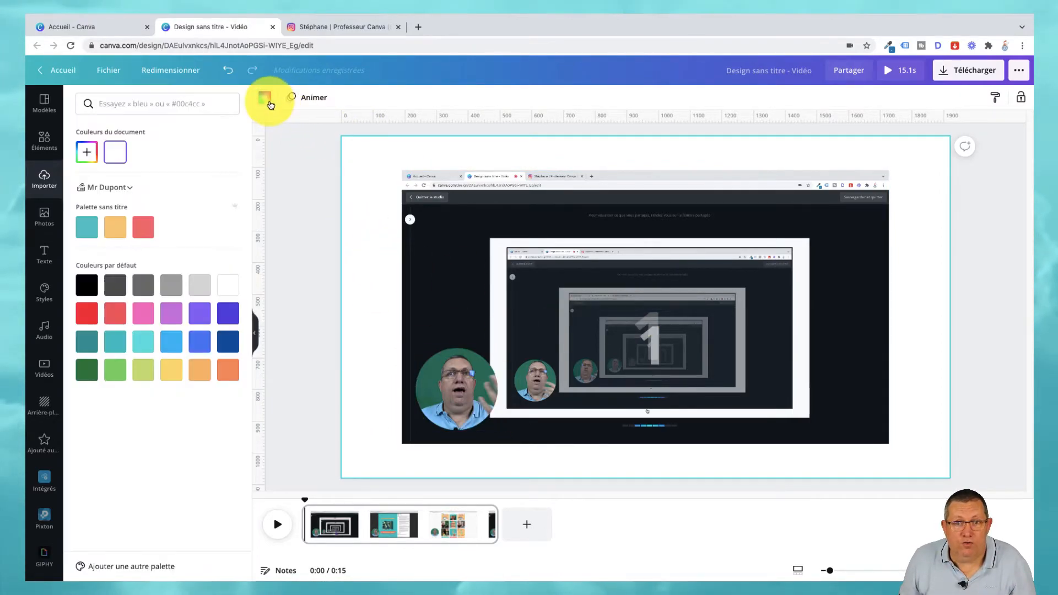
click(143, 226)
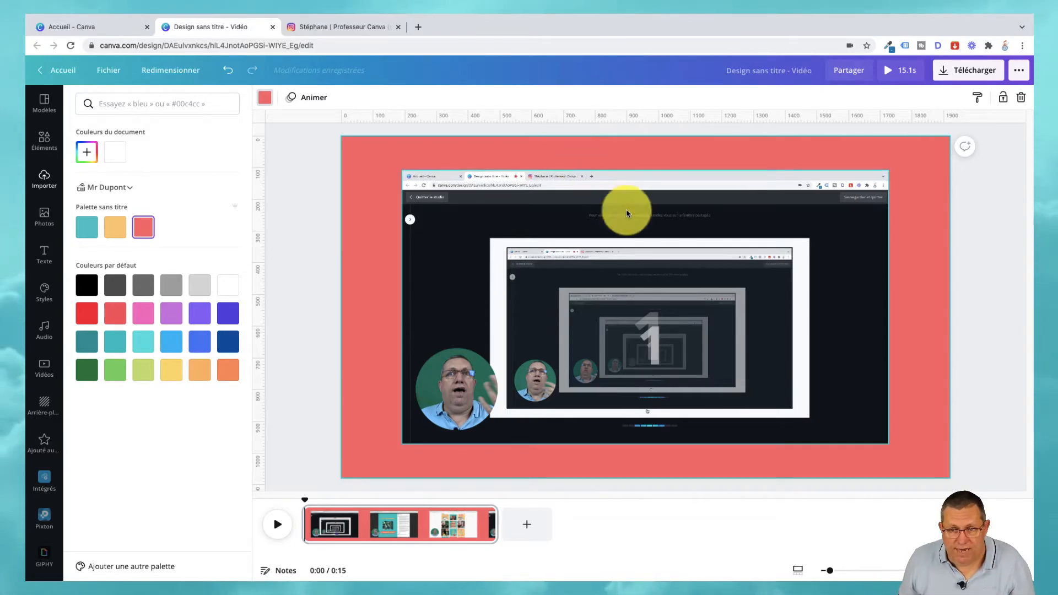
- Enlarge the screen recording until it covers the whole page, and briefly preview the design
click(466, 316)
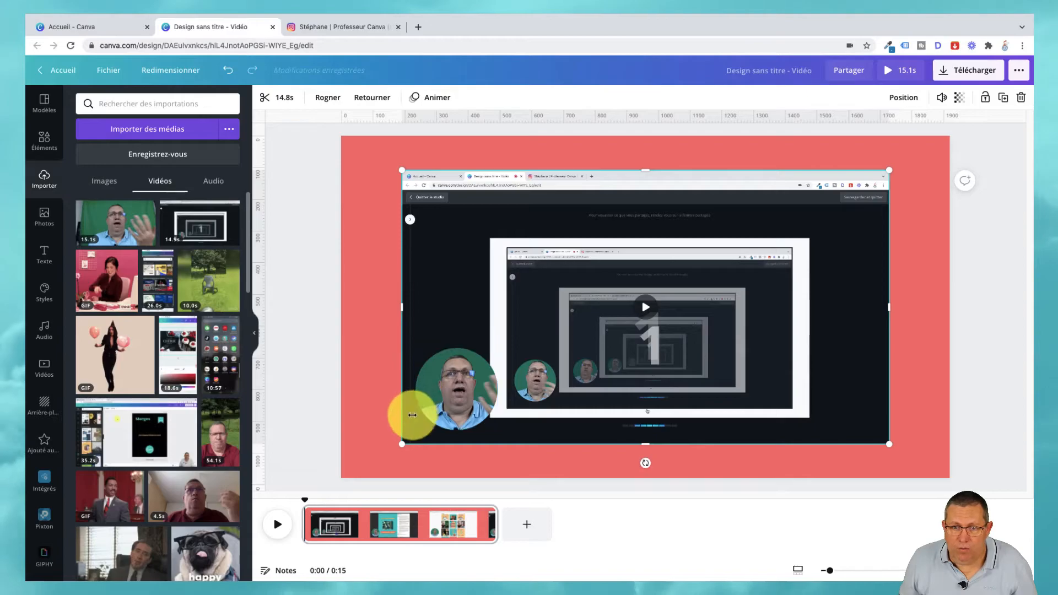
drag(397, 449, 353, 483)
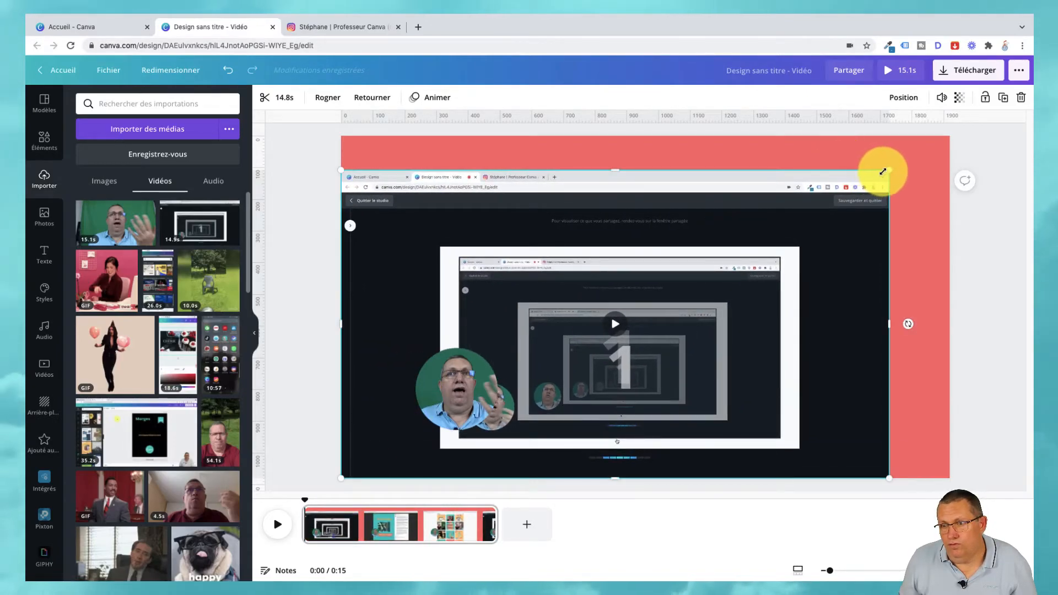
drag(887, 169, 950, 146)
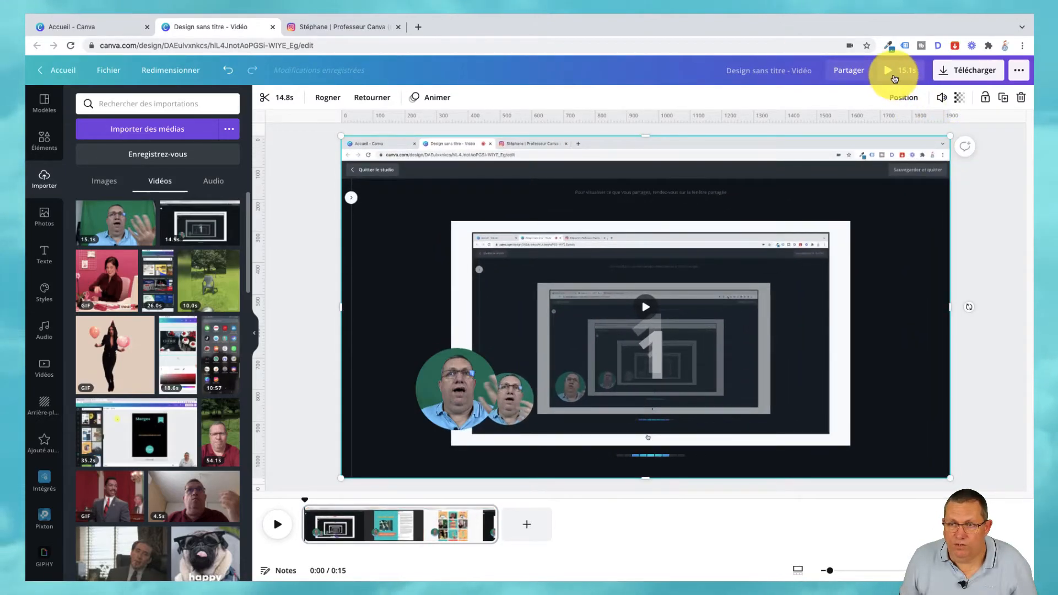
click(888, 72)
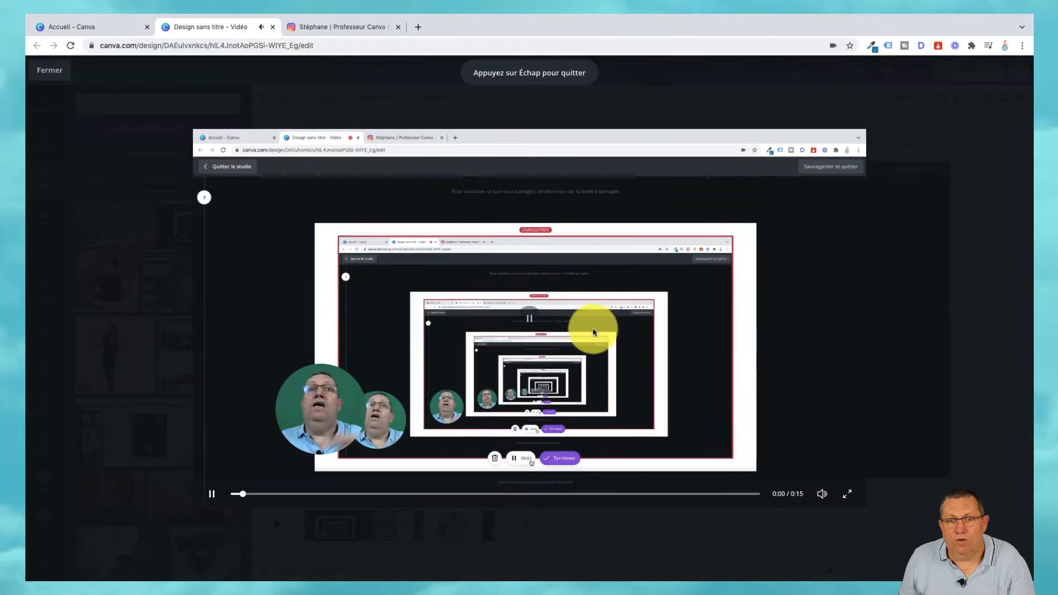
click(212, 494)
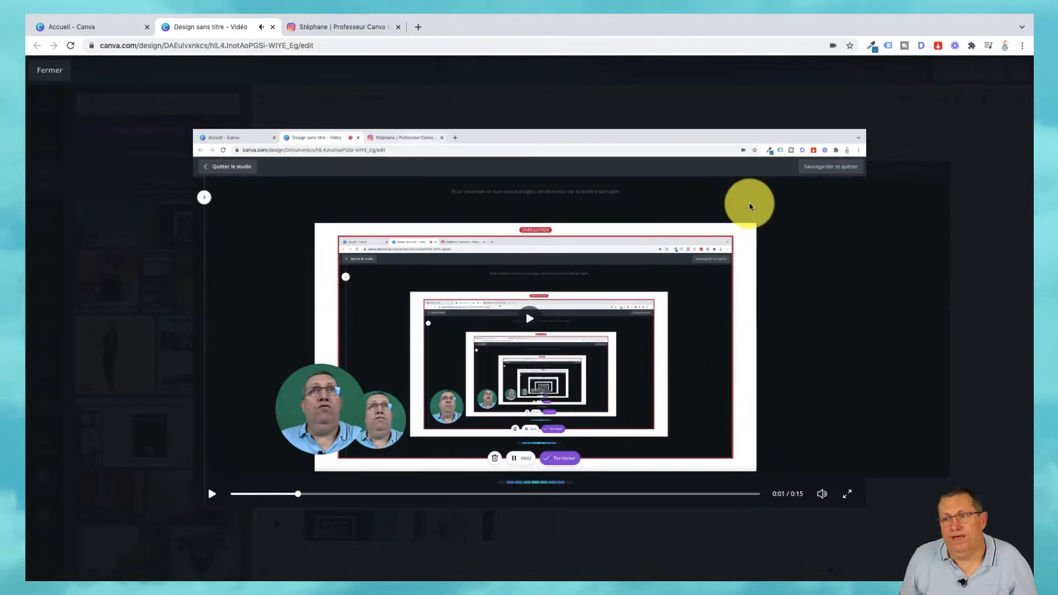
key(Escape)
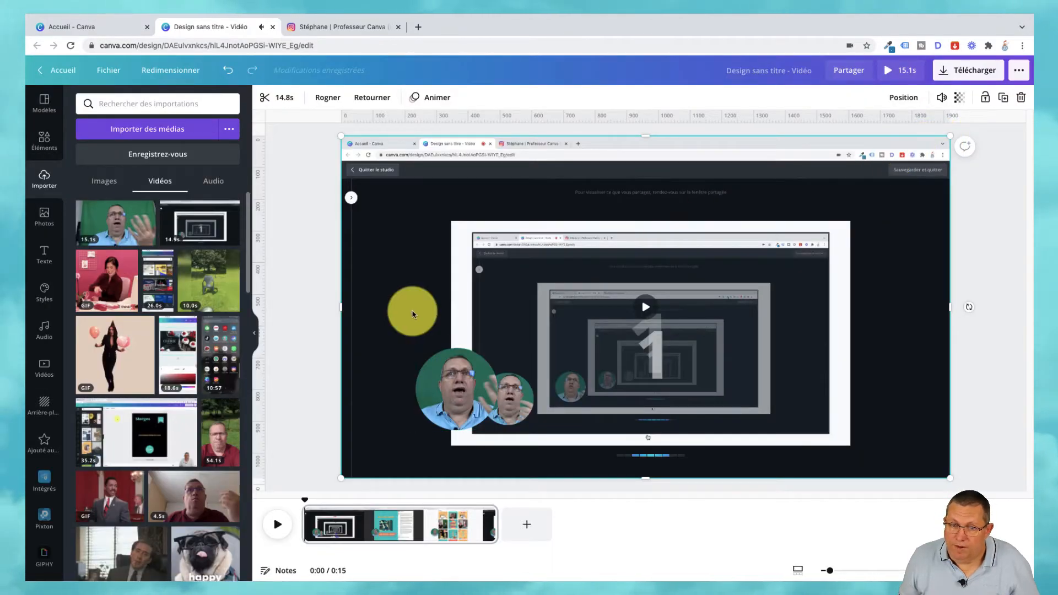
- Shrink the round webcam video and place it near the lower-right corner of the page
click(448, 378)
drag(445, 382, 868, 402)
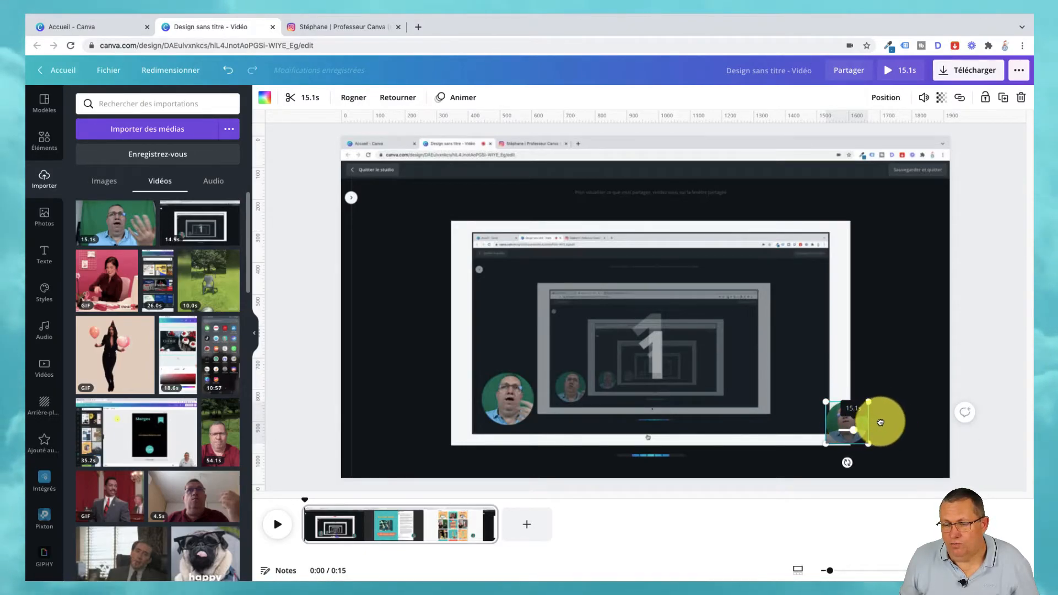
click(894, 368)
click(848, 417)
drag(875, 414, 893, 414)
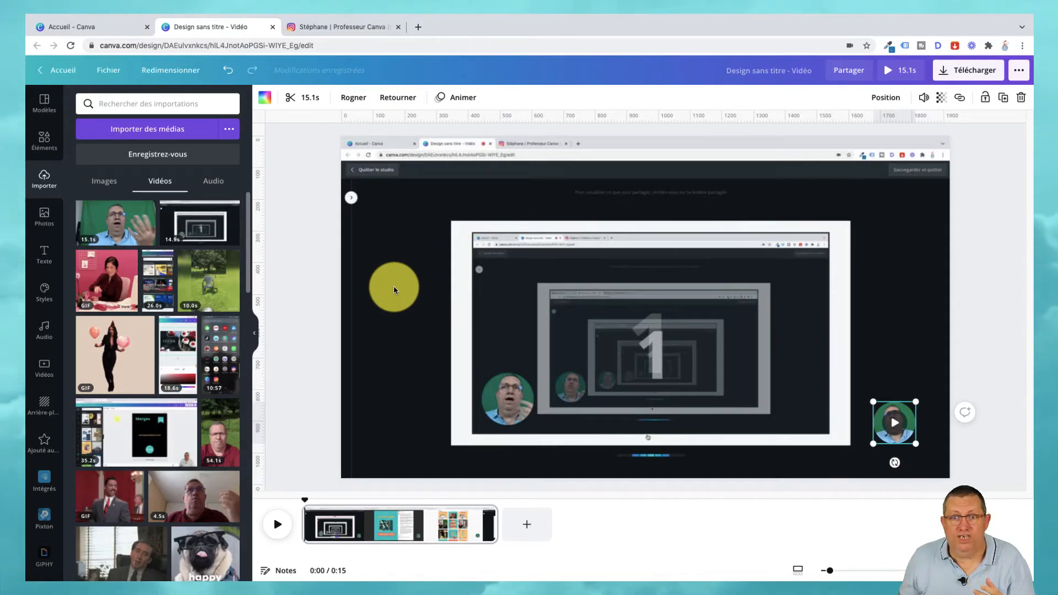
click(380, 292)
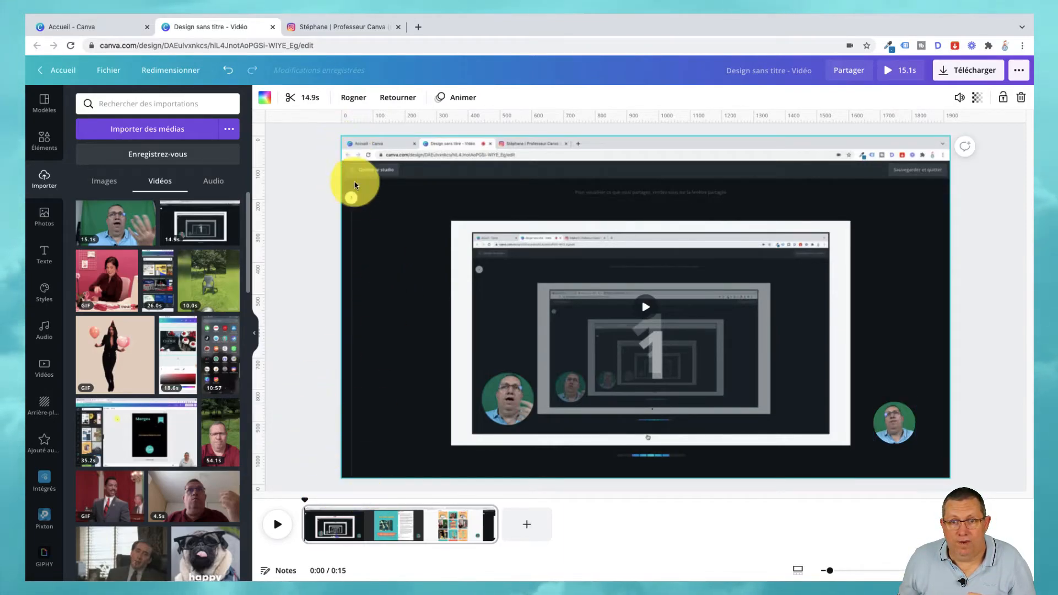
drag(389, 194, 431, 219)
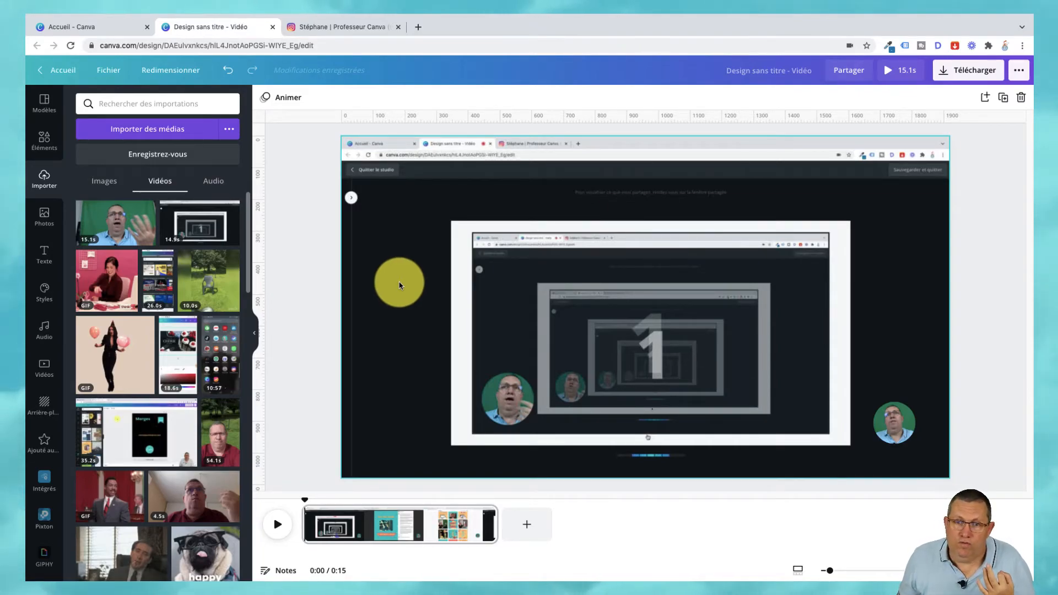
click(896, 429)
click(1021, 100)
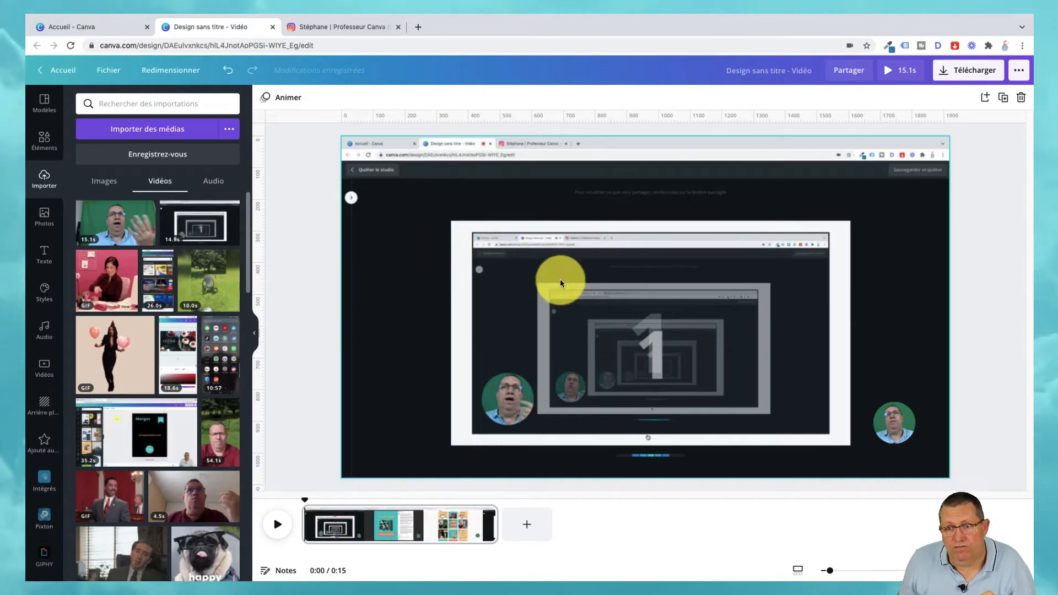
- Preview the design with the repositioned webcam video, skip close to the end, and leave the preview
click(888, 71)
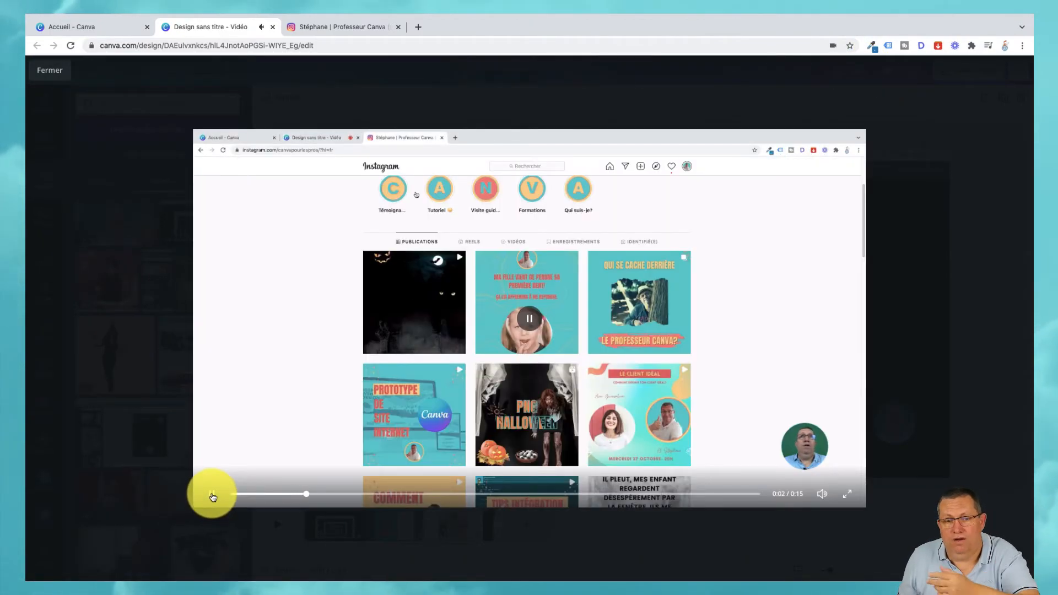
click(212, 497)
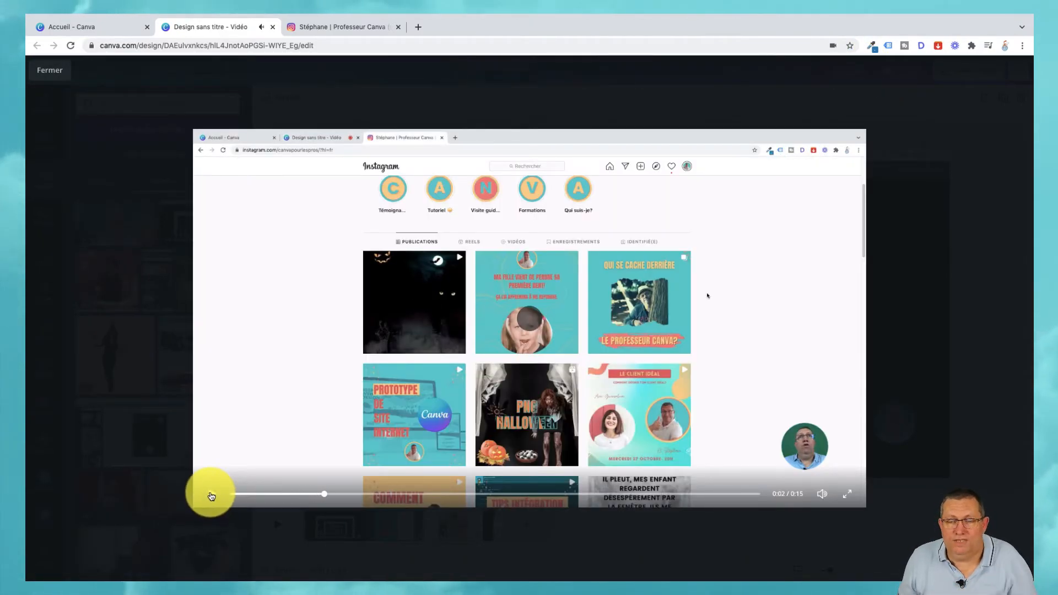
click(746, 494)
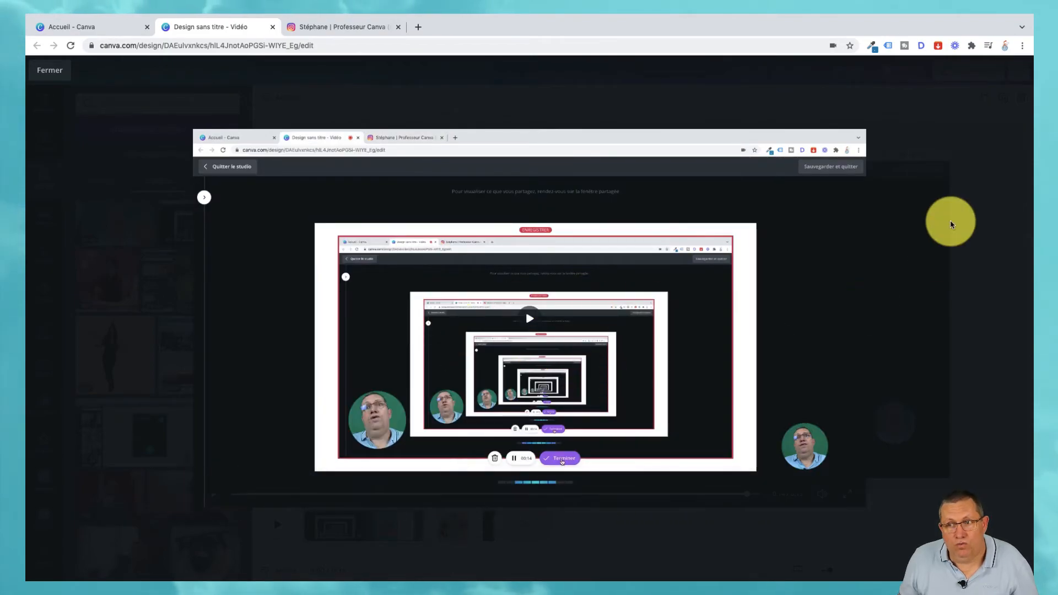
key(Escape)
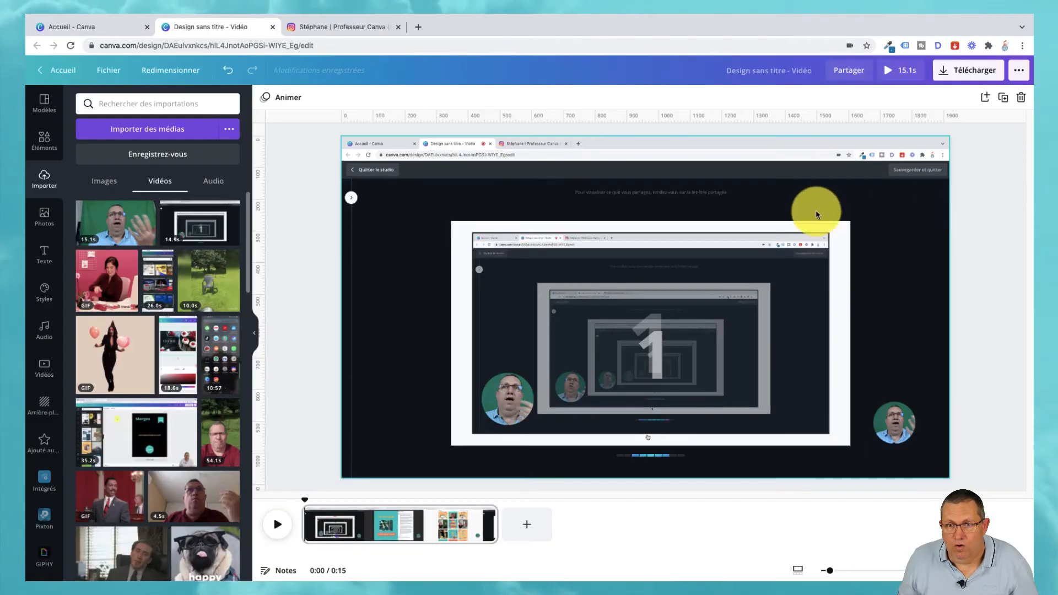
- Trim the screen recording at its start and its end so that it lasts 10.2 s
click(411, 237)
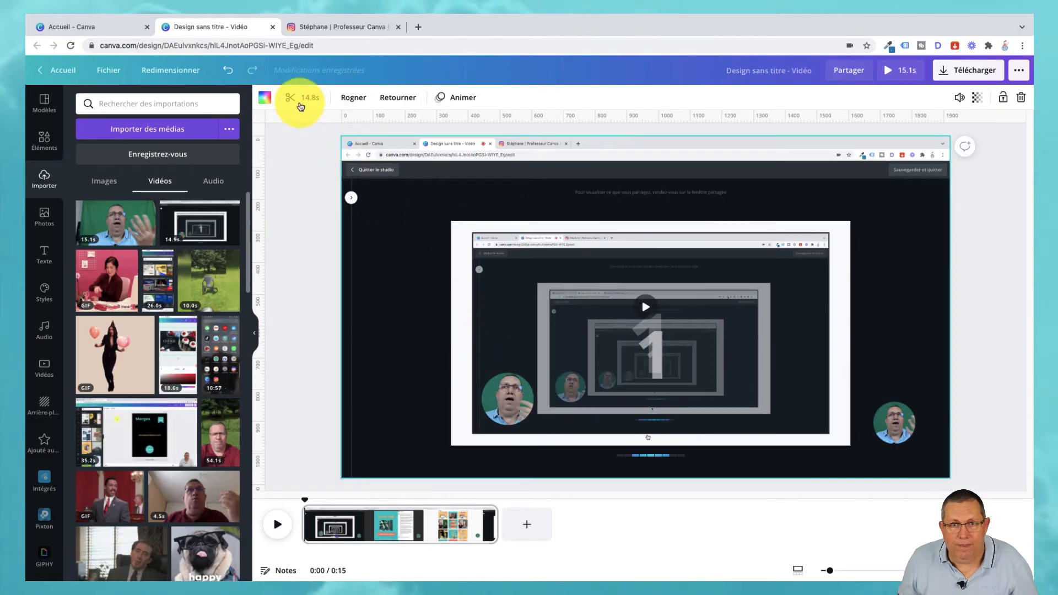
click(303, 99)
drag(303, 99, 449, 95)
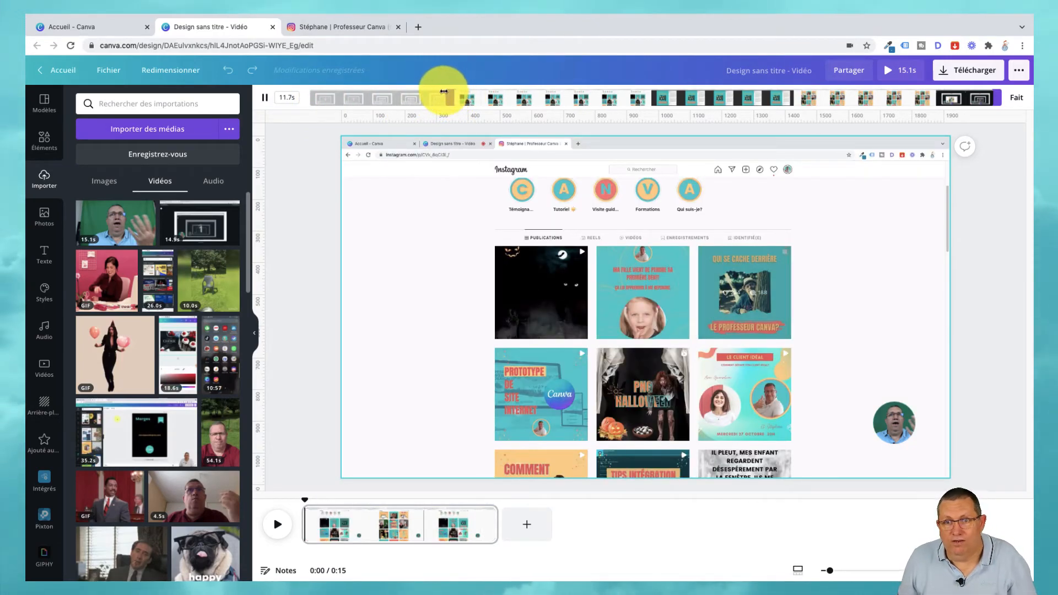
click(887, 436)
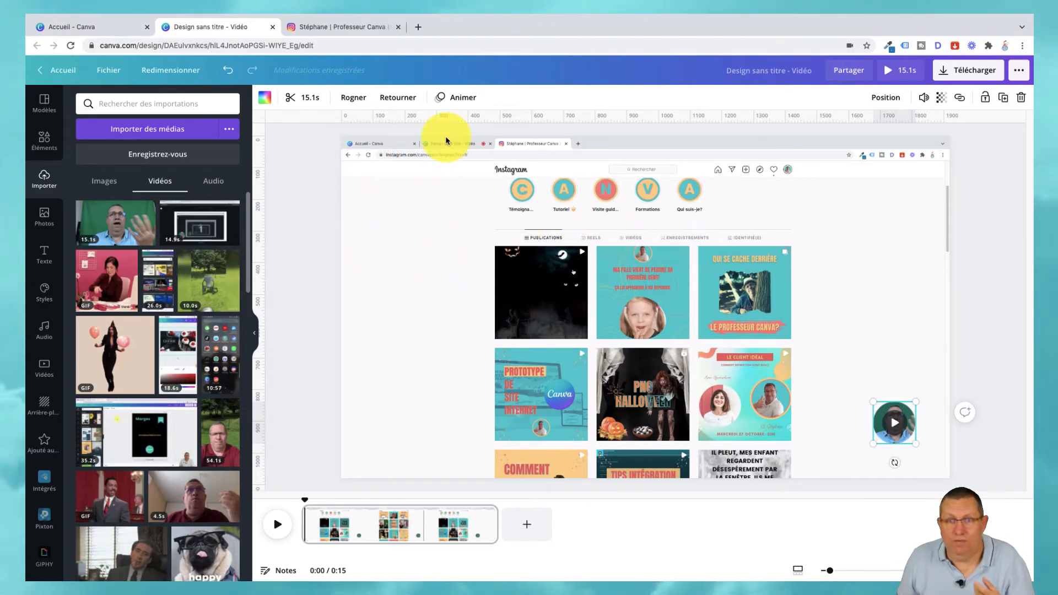
click(408, 208)
click(307, 100)
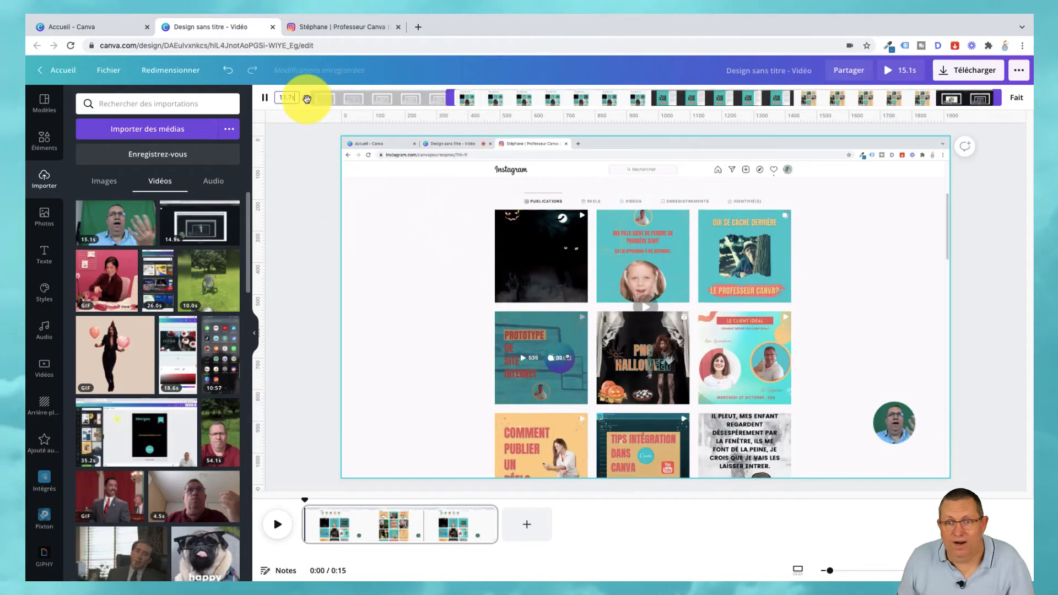
drag(998, 97, 935, 98)
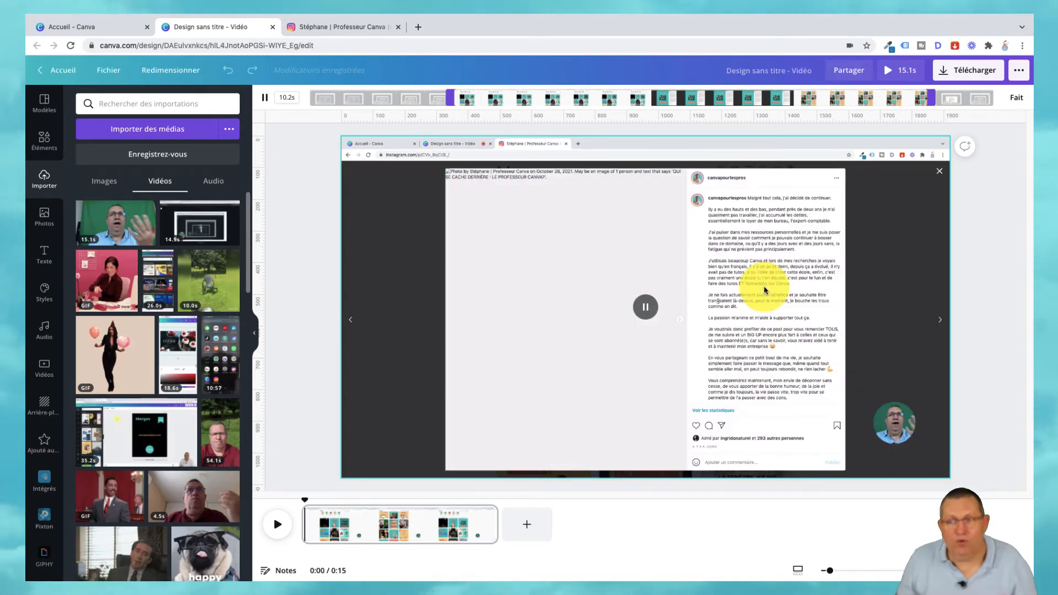
- Open the round webcam video for trimming, pause its playback, and leave the trimming view without cutting it
click(895, 428)
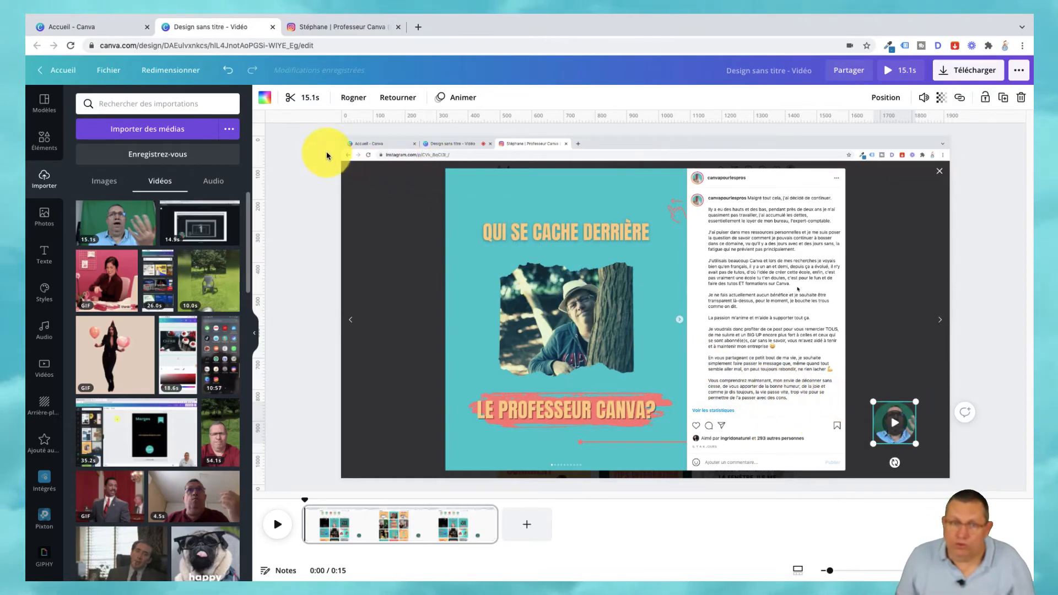
click(307, 98)
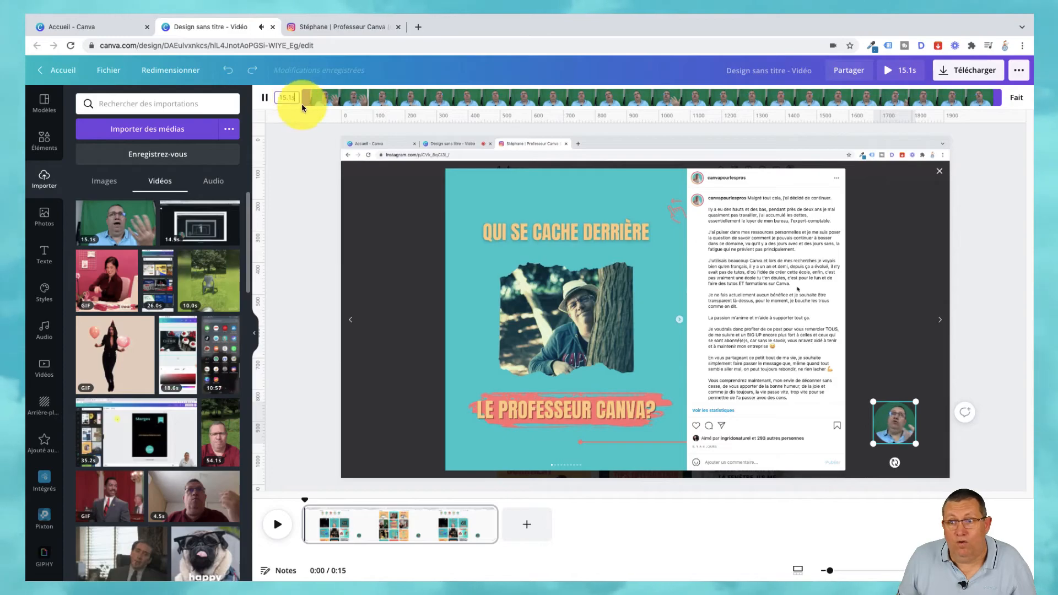
click(267, 99)
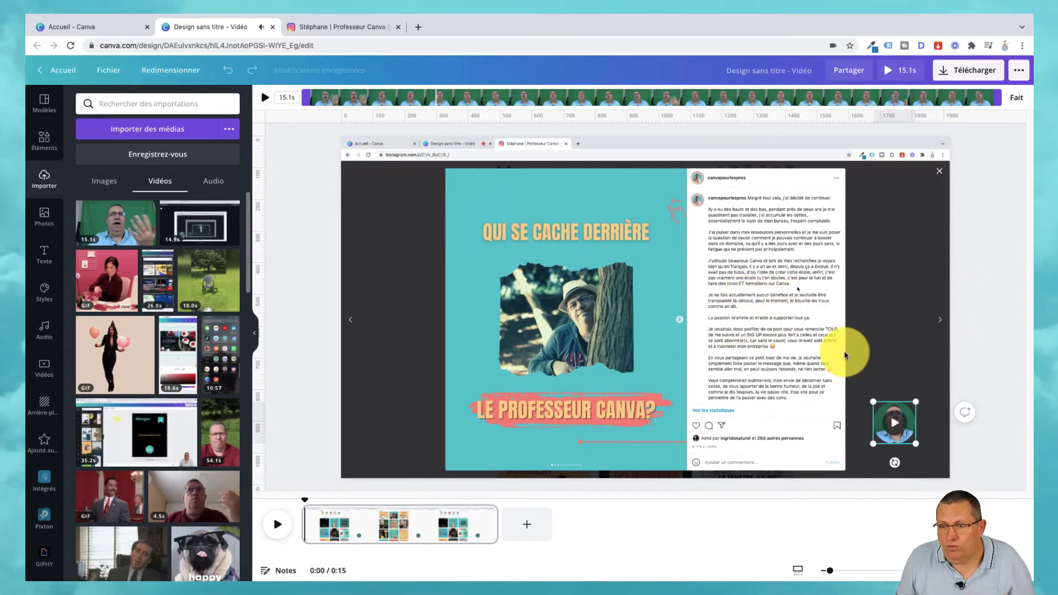
click(904, 317)
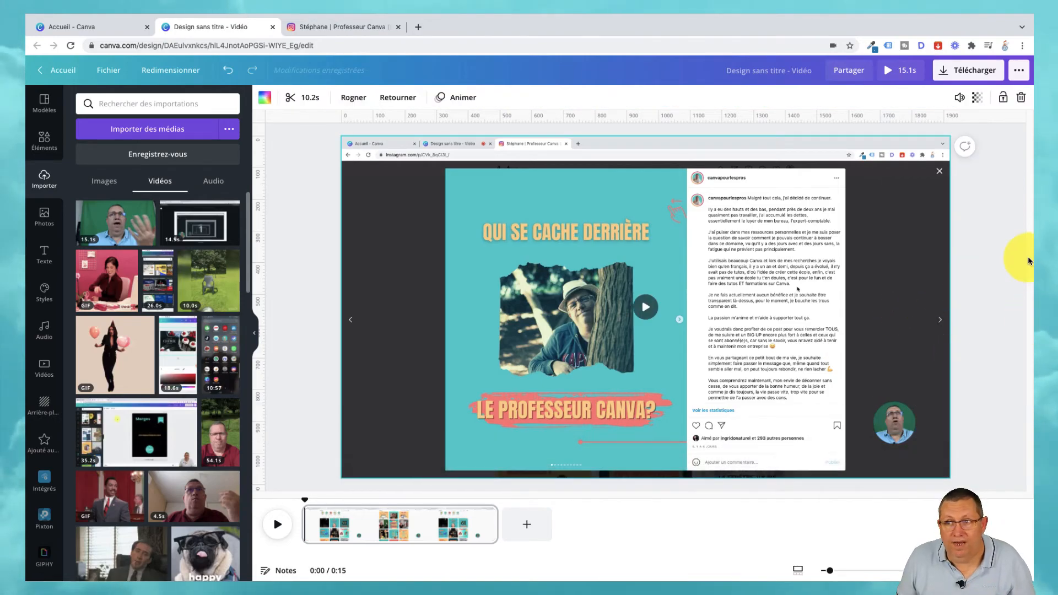
- Check the download settings with the MP4 video file type, close them, and select the screen recording
click(968, 70)
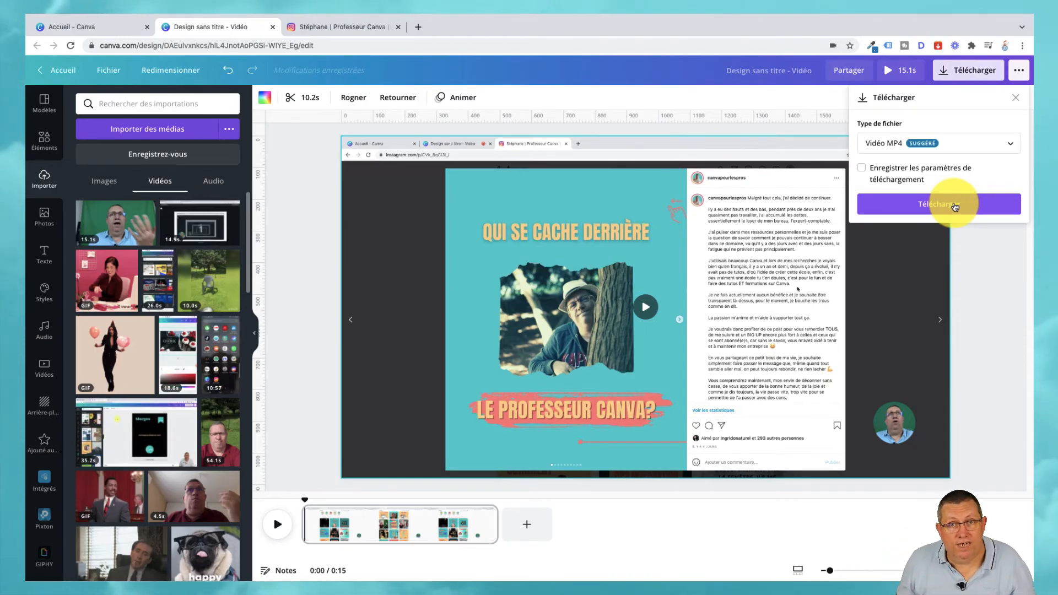
click(977, 346)
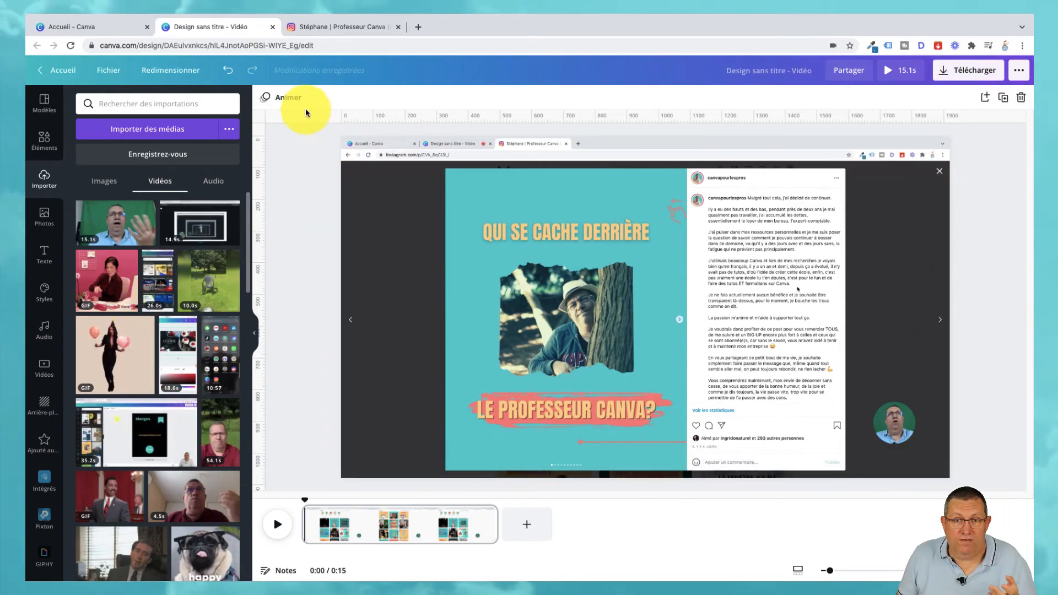
click(366, 189)
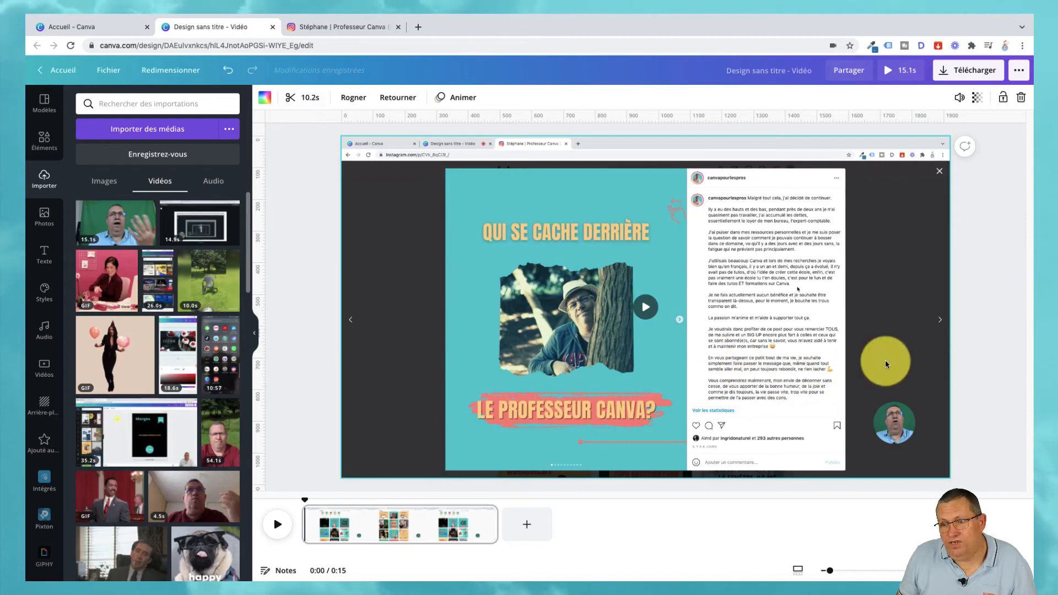